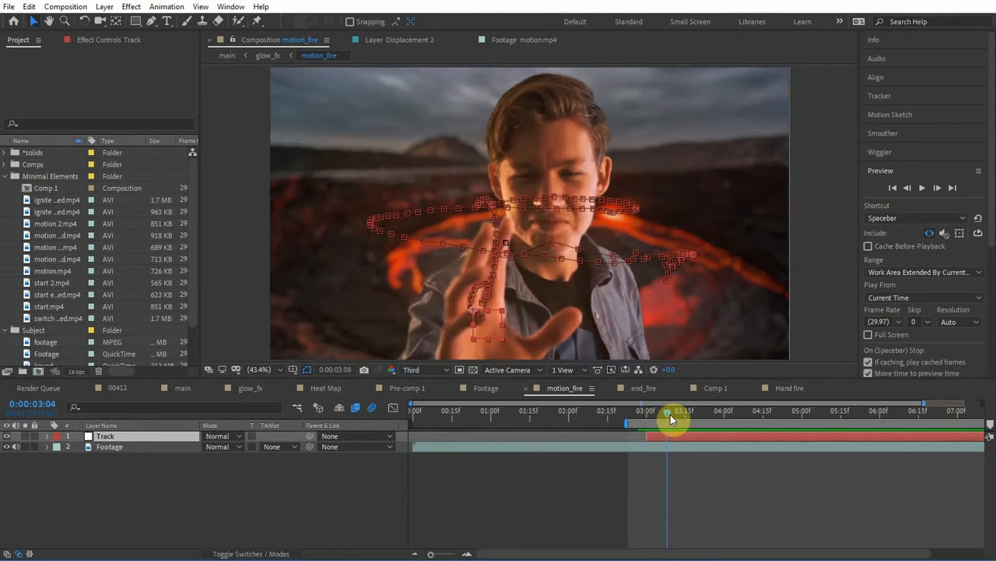
# - Scrub through the motion_fire composition to check how the Track null follows the hand
pyautogui.moveTo(693, 412); pyautogui.dragTo(774, 390)
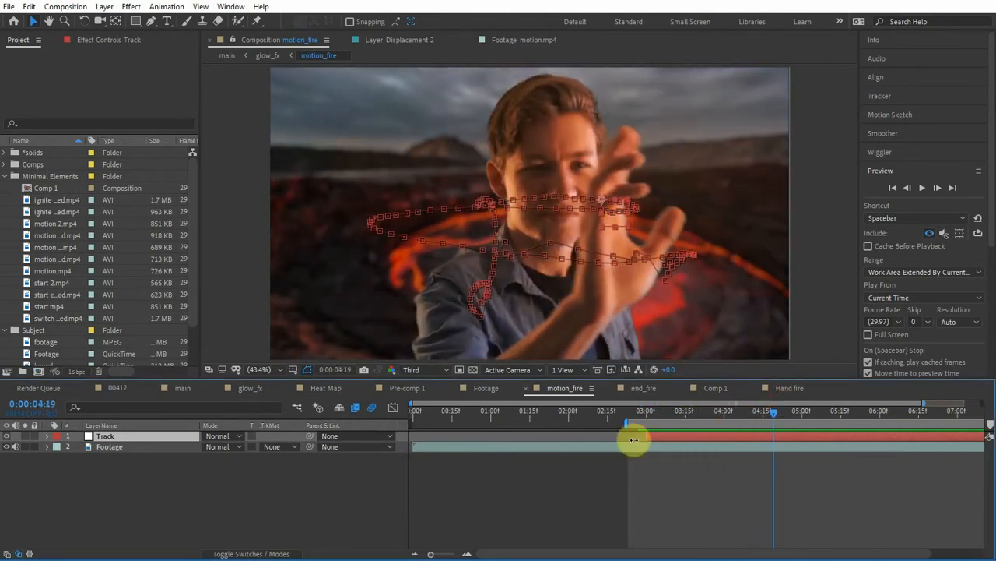
pyautogui.click(661, 413)
pyautogui.click(674, 411)
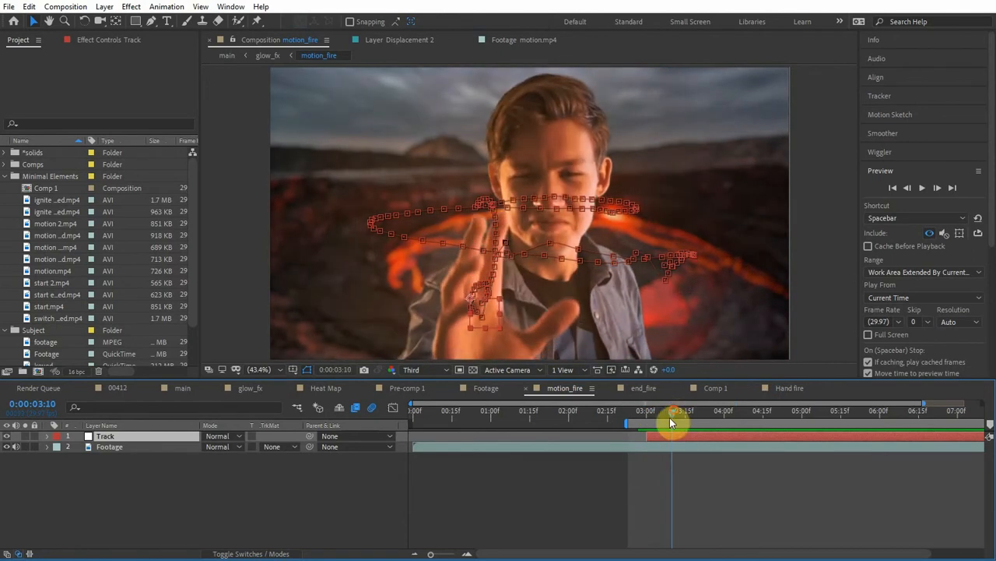
pyautogui.click(637, 469)
pyautogui.moveTo(671, 418)
pyautogui.mouseDown()
pyautogui.moveTo(696, 412)
pyautogui.moveTo(678, 412)
pyautogui.mouseUp()
pyautogui.hotkey('ctrl', 'z')
pyautogui.hotkey('ctrl', 'z')
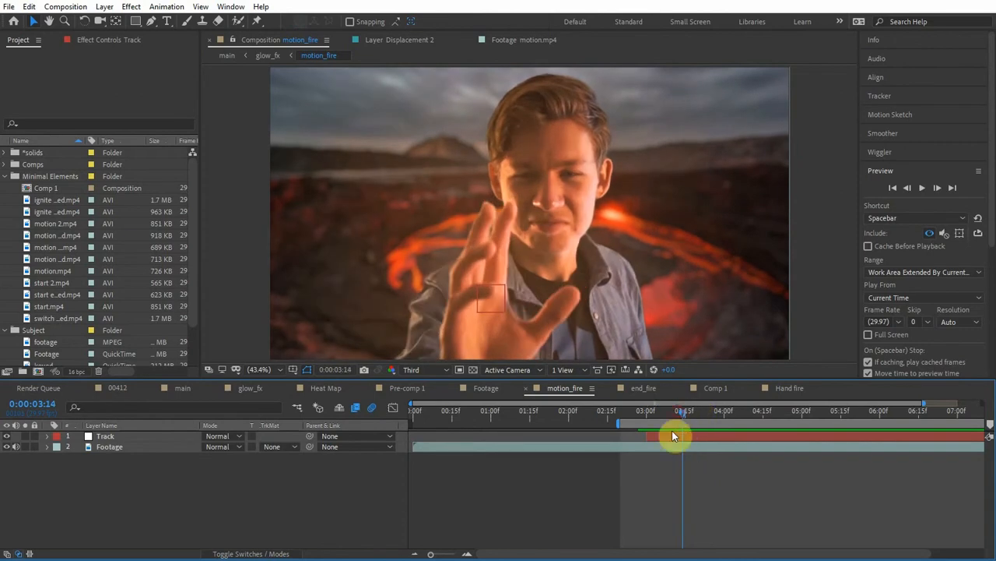
# - Add ignite extended.mp4 as the top layer and slide it to start a few frames after 0:00:03:00
pyautogui.click(58, 200)
pyautogui.moveTo(56, 199); pyautogui.dragTo(149, 430)
pyautogui.moveTo(431, 436); pyautogui.dragTo(658, 429)
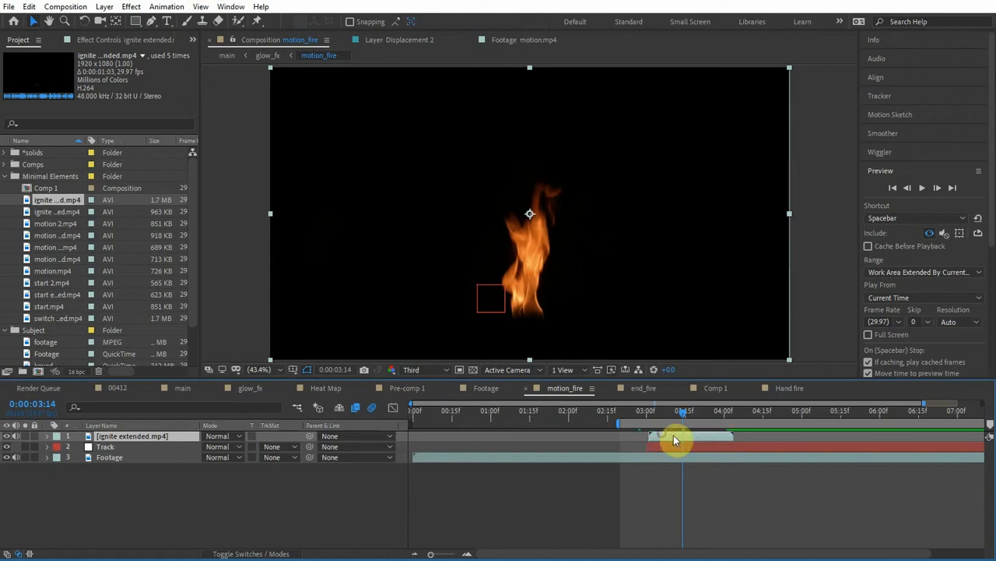
pyautogui.moveTo(671, 436); pyautogui.dragTo(685, 436)
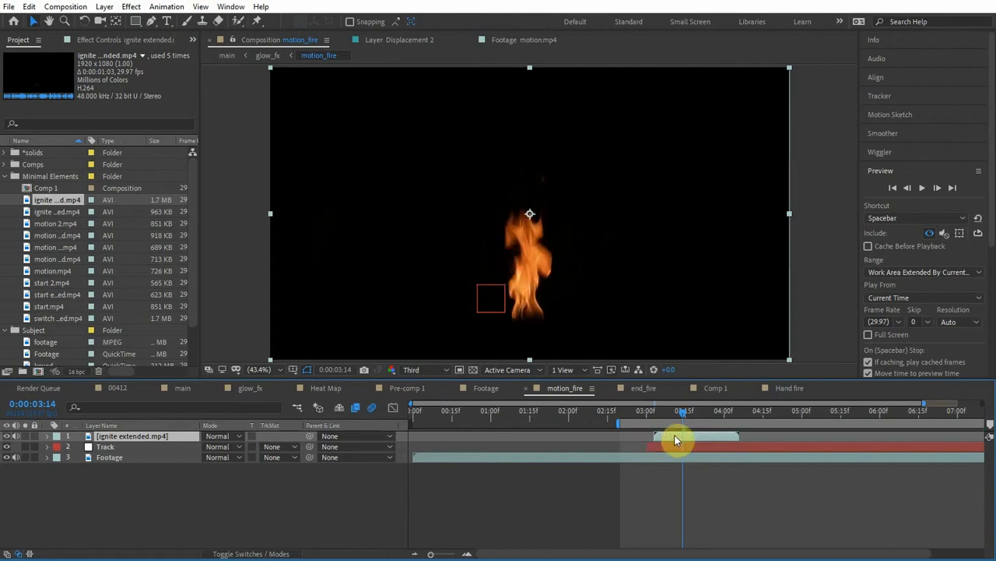
# - Set the ignite extended.mp4 layer's blend mode to Screen and place the flame over the raised fingertips
pyautogui.click(226, 442)
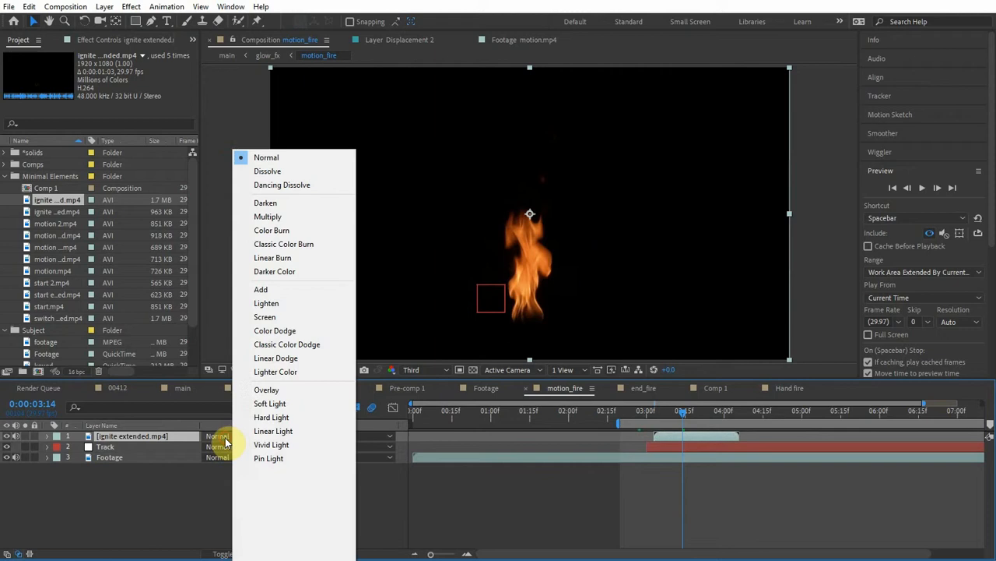
pyautogui.click(268, 316)
pyautogui.moveTo(533, 274); pyautogui.dragTo(484, 219)
pyautogui.moveTo(483, 220); pyautogui.dragTo(504, 194)
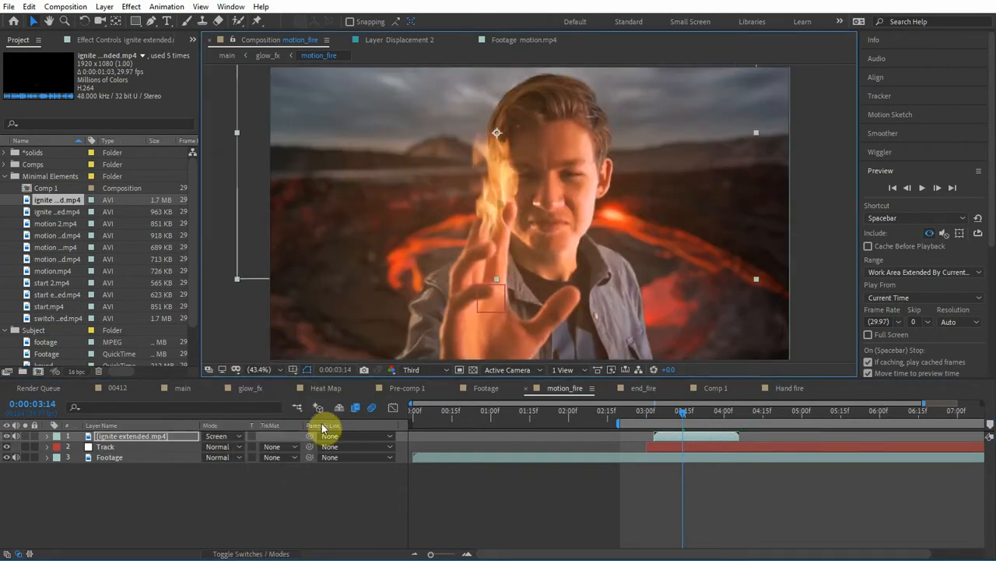
# - Parent the ignite extended.mp4 layer to the Track null and check that the flame follows the hand
pyautogui.moveTo(309, 437); pyautogui.dragTo(110, 447)
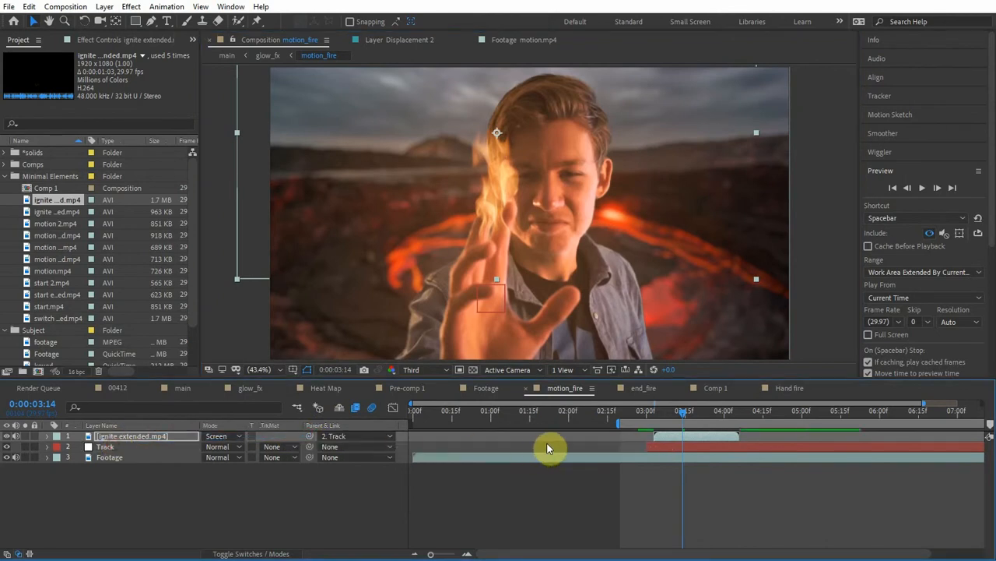
pyautogui.click(717, 412)
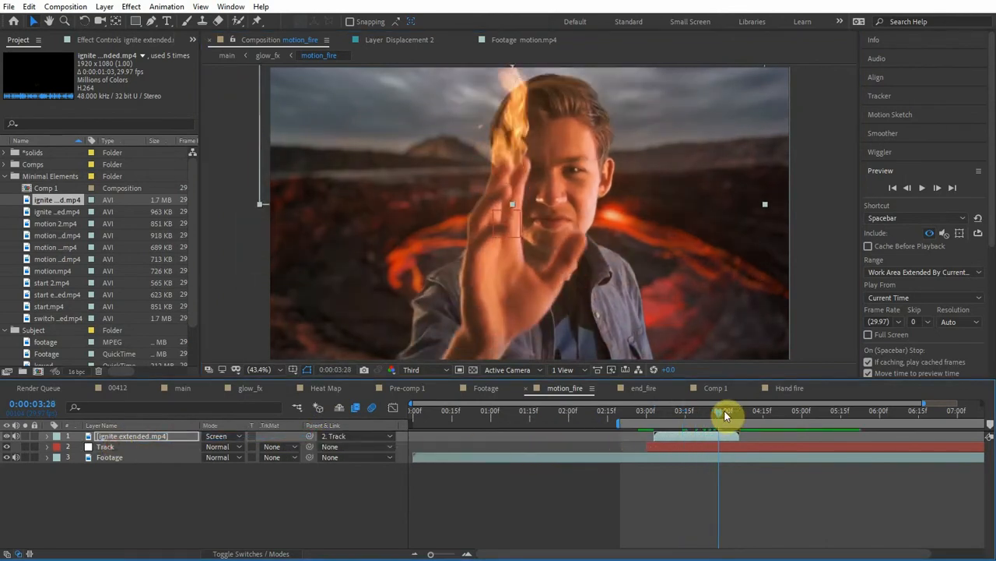
pyautogui.click(682, 411)
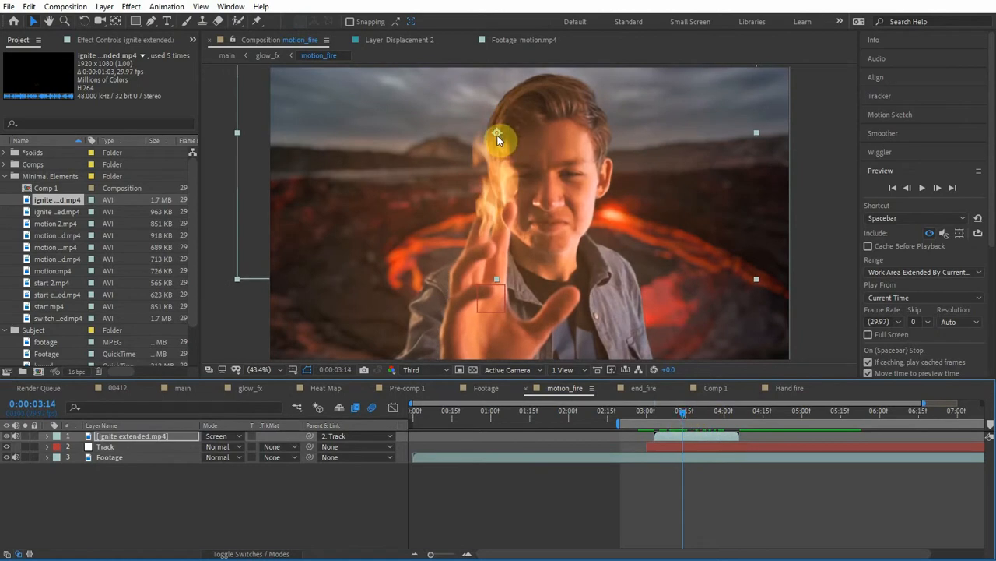
# - Move the ignite extended.mp4 layer's anchor point to the base of the flame at the fingertips
pyautogui.click(115, 21)
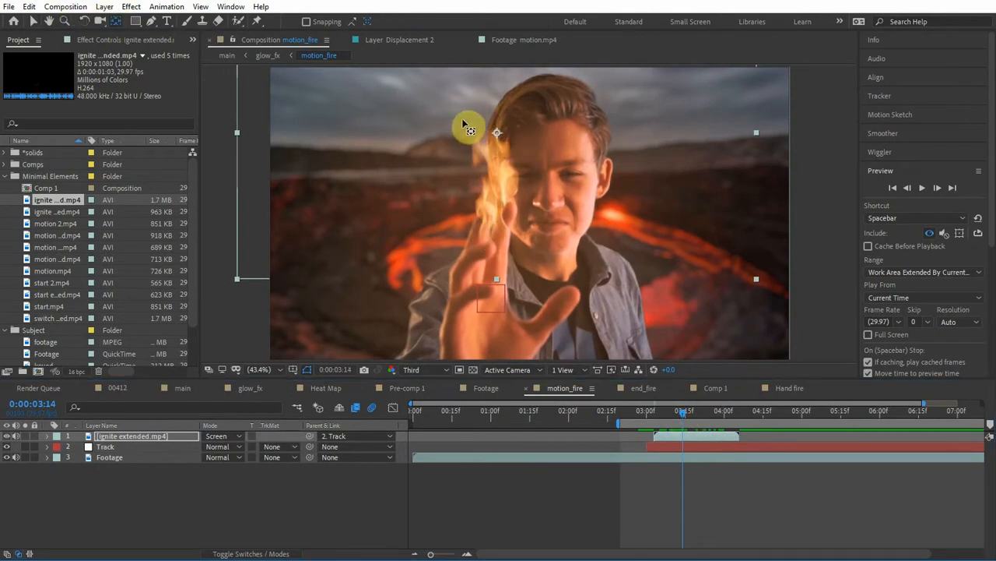
pyautogui.click(499, 204)
pyautogui.moveTo(498, 204); pyautogui.dragTo(495, 232)
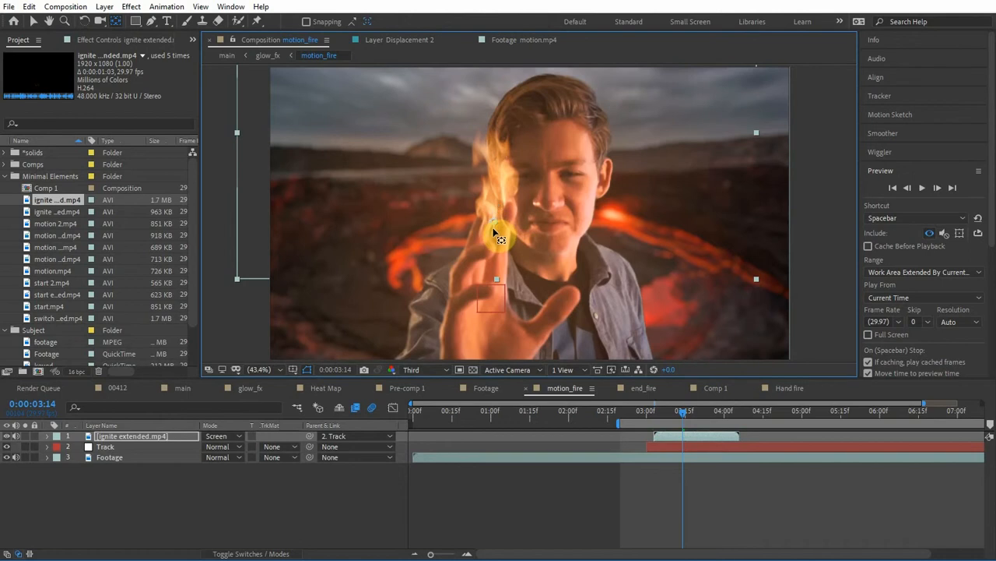
# - Try scaling and rotating the ignite extended.mp4 flame around its new anchor point
pyautogui.scroll(1, 494, 232)
pyautogui.press('s')
pyautogui.moveTo(226, 447)
pyautogui.mouseDown()
pyautogui.moveTo(244, 448)
pyautogui.moveTo(219, 446)
pyautogui.mouseUp()
pyautogui.click(163, 427)
pyautogui.press('r')
pyautogui.hotkey('ctrl', 'z')
pyautogui.click(32, 25)
pyautogui.moveTo(524, 196)
pyautogui.mouseDown()
pyautogui.moveTo(506, 195)
pyautogui.moveTo(517, 187)
pyautogui.mouseUp()
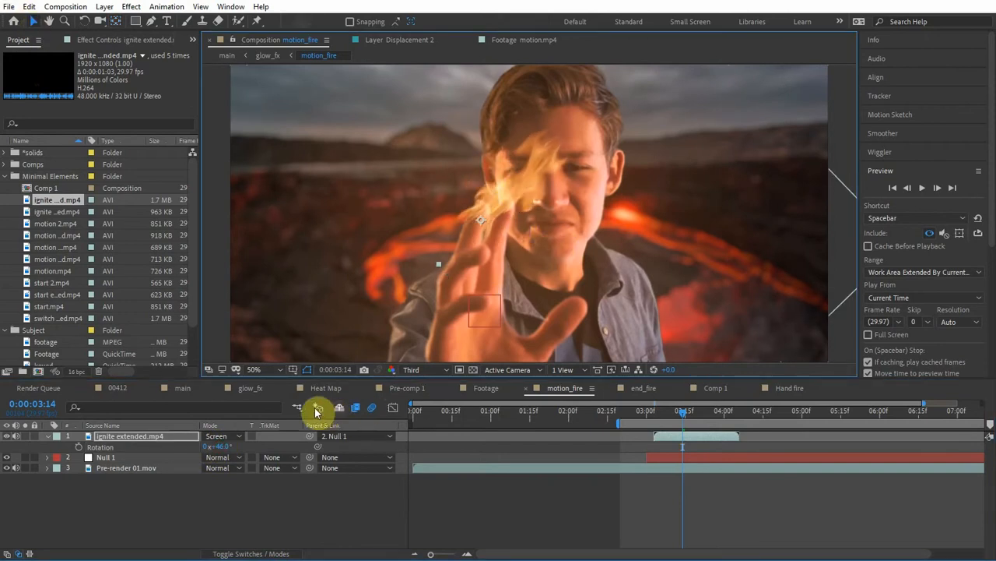
pyautogui.press('r')
pyautogui.click(226, 436)
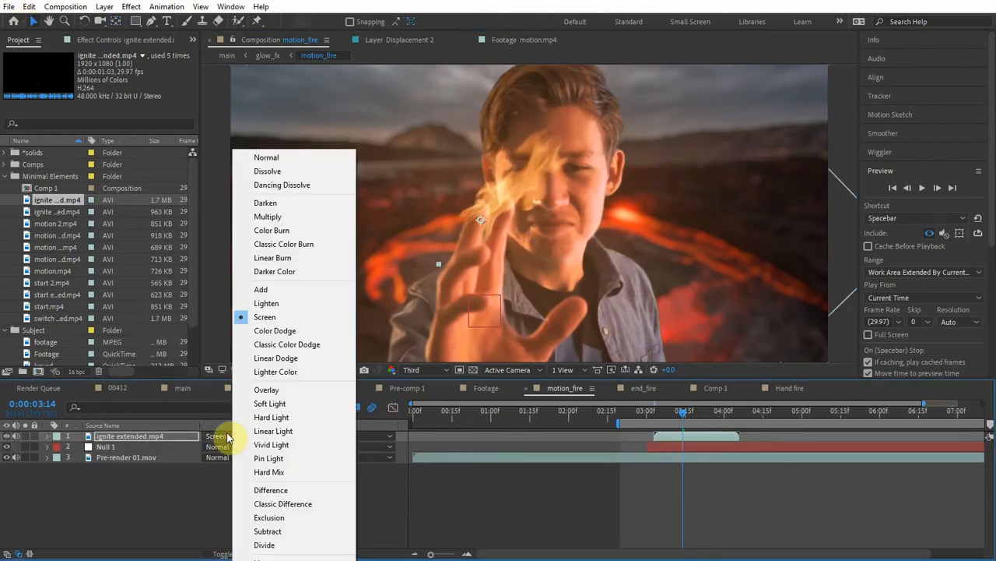
pyautogui.click(156, 436)
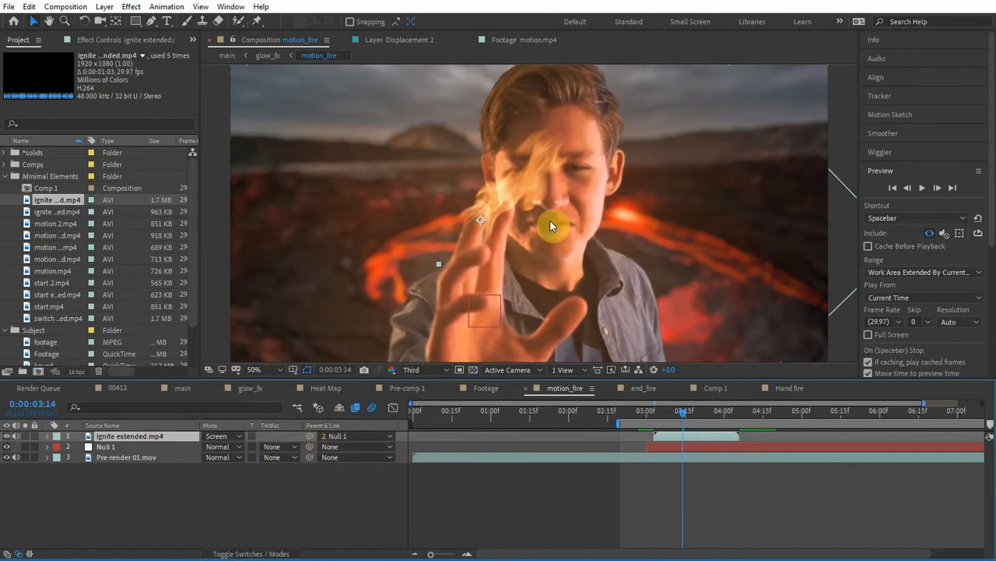
# - Slide the ignite extended.mp4 layer to start at 0:00:03:06, nudge the flame into place and preview from 0:00:03:00
pyautogui.moveTo(669, 436); pyautogui.dragTo(683, 436)
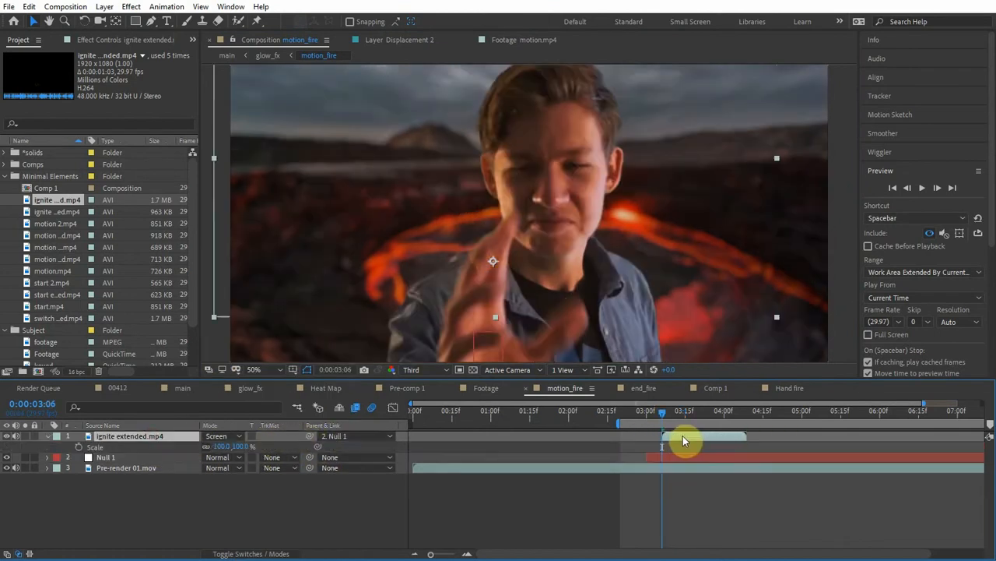
pyautogui.click(537, 255)
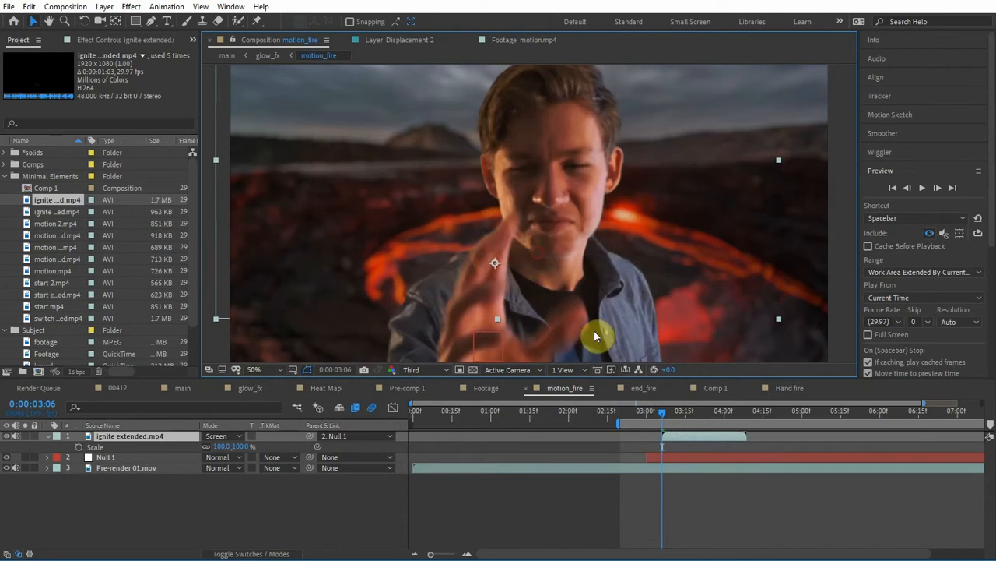
pyautogui.click(646, 416)
pyautogui.press('space')
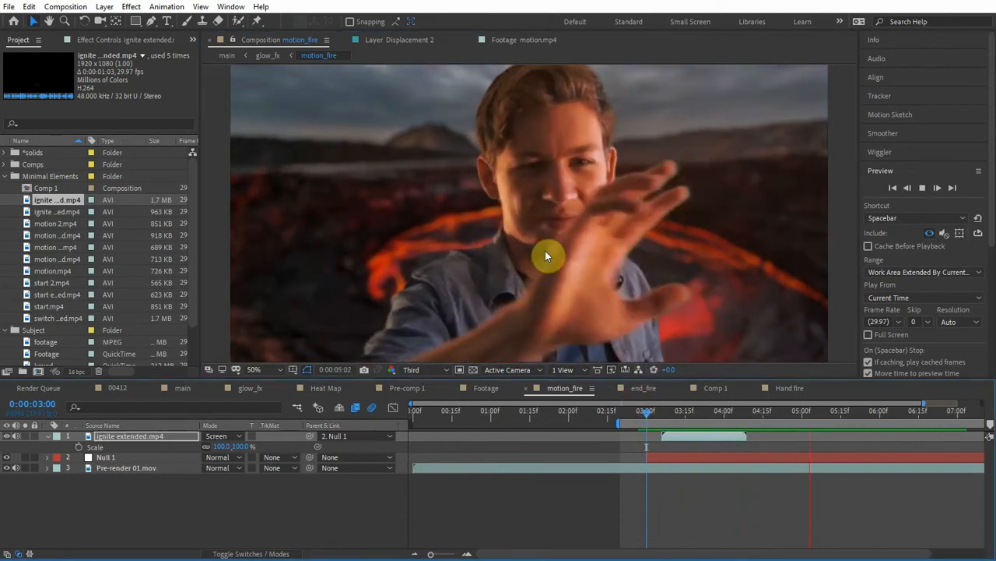
# - Add start extended.mp4 as the top layer and slide it to begin near 0:00:04:00, overlapping the end of the ignite clip
pyautogui.click(691, 411)
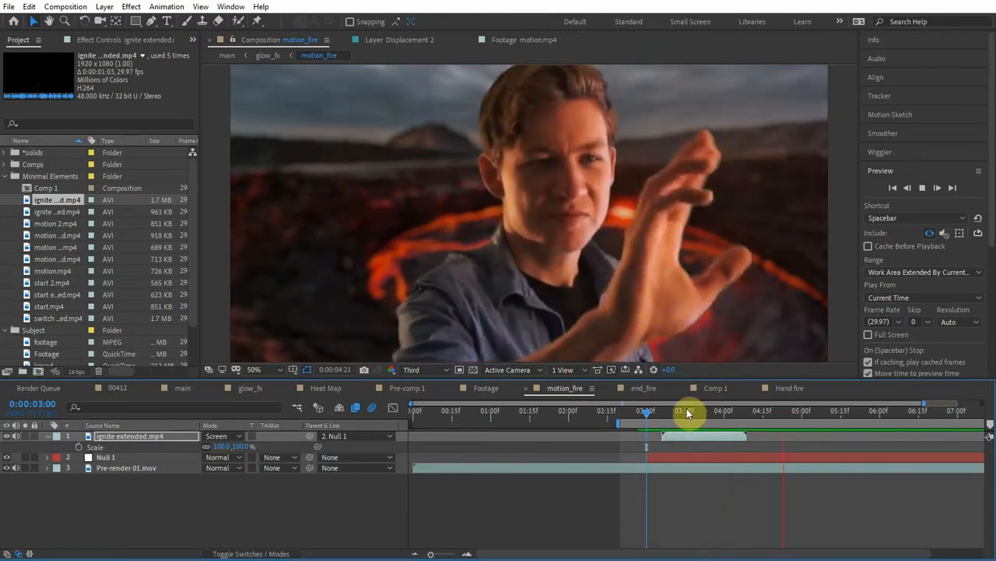
pyautogui.moveTo(708, 405); pyautogui.dragTo(746, 403)
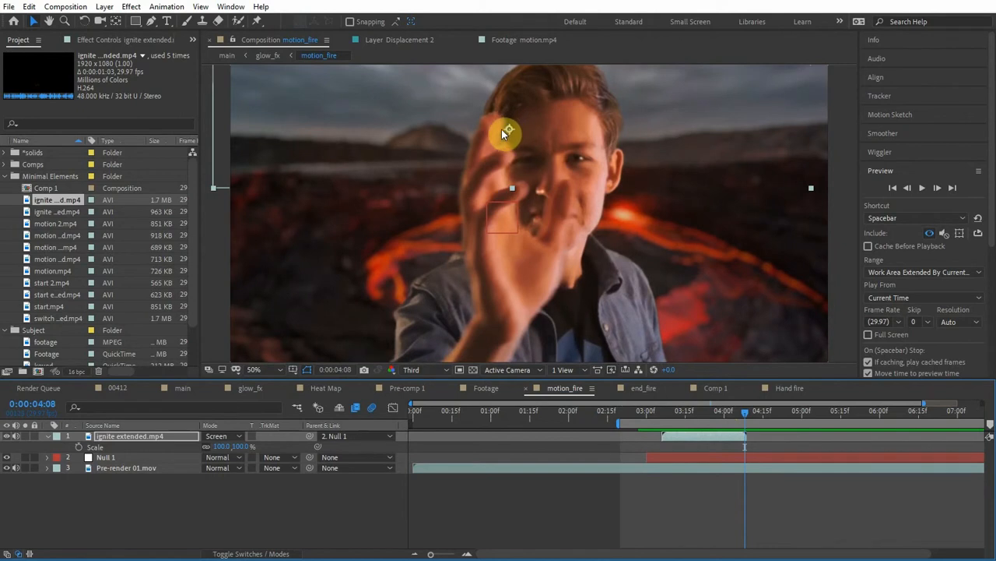
pyautogui.moveTo(699, 413); pyautogui.dragTo(742, 418)
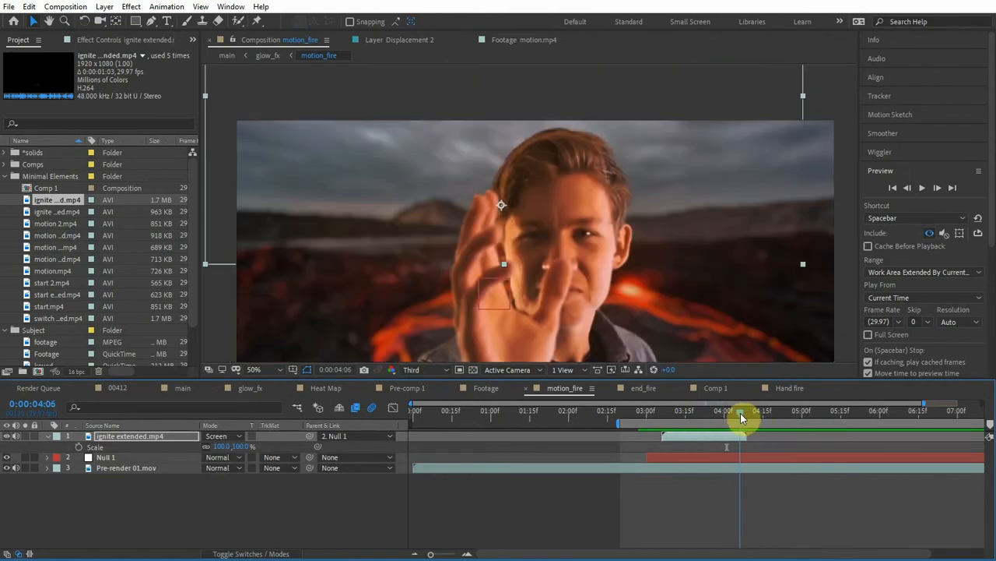
pyautogui.click(50, 283)
pyautogui.moveTo(51, 296); pyautogui.dragTo(160, 441)
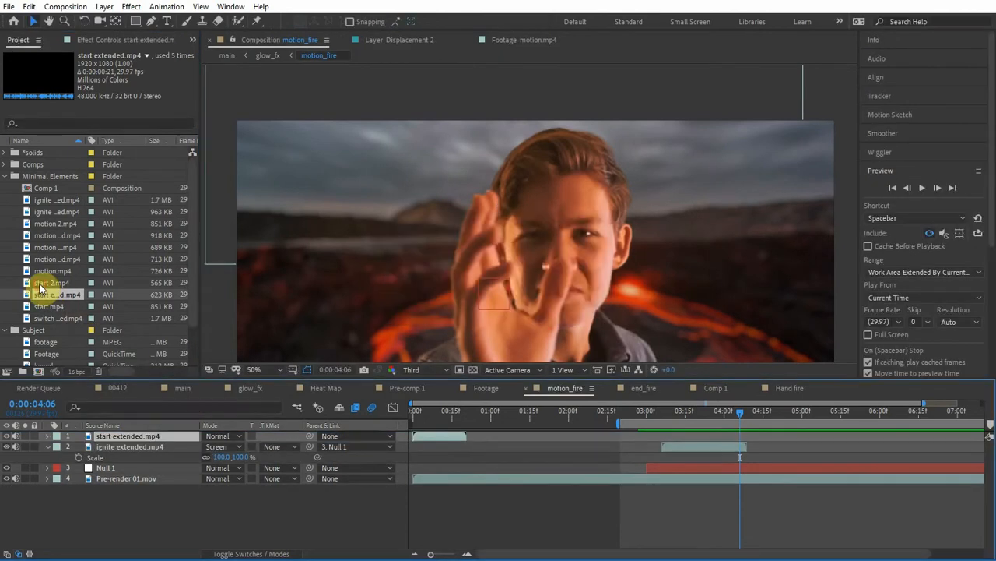
pyautogui.click(48, 306)
pyautogui.moveTo(441, 438); pyautogui.dragTo(740, 441)
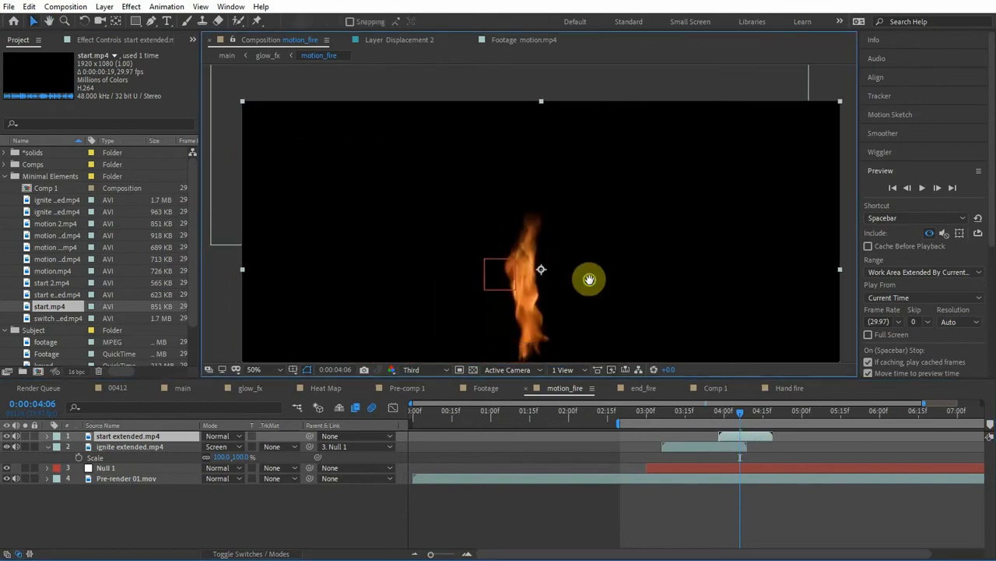
# - Replace the start extended.mp4 layer's source with start.mp4, keeping the layer's place in the timeline
pyautogui.moveTo(591, 281); pyautogui.dragTo(588, 254)
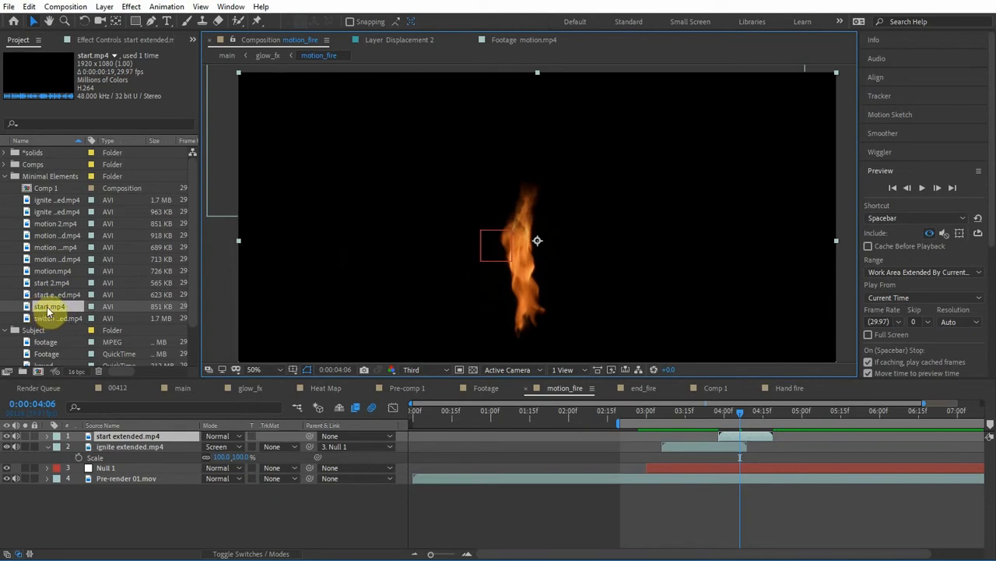
pyautogui.moveTo(47, 308); pyautogui.dragTo(137, 437)
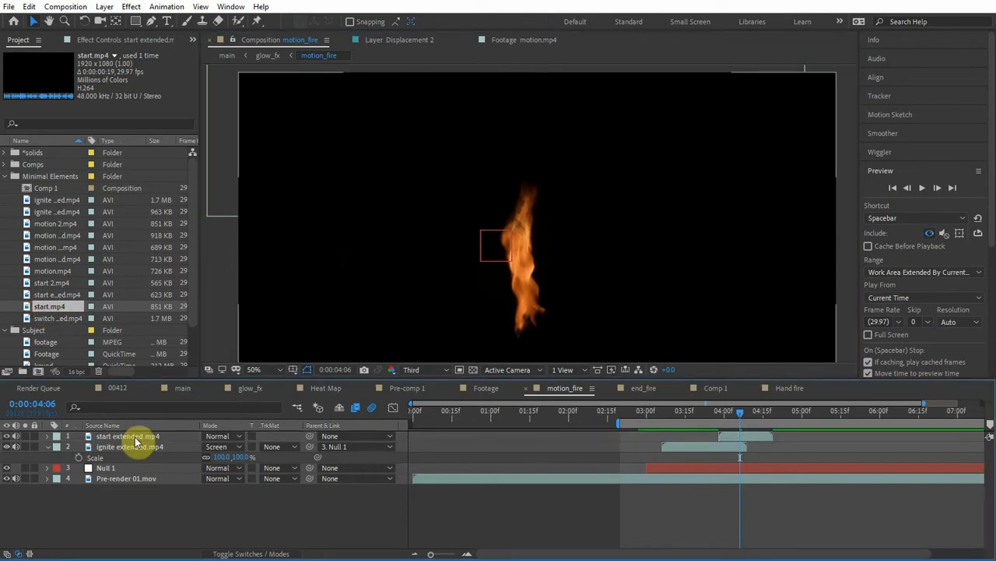
pyautogui.click(136, 438)
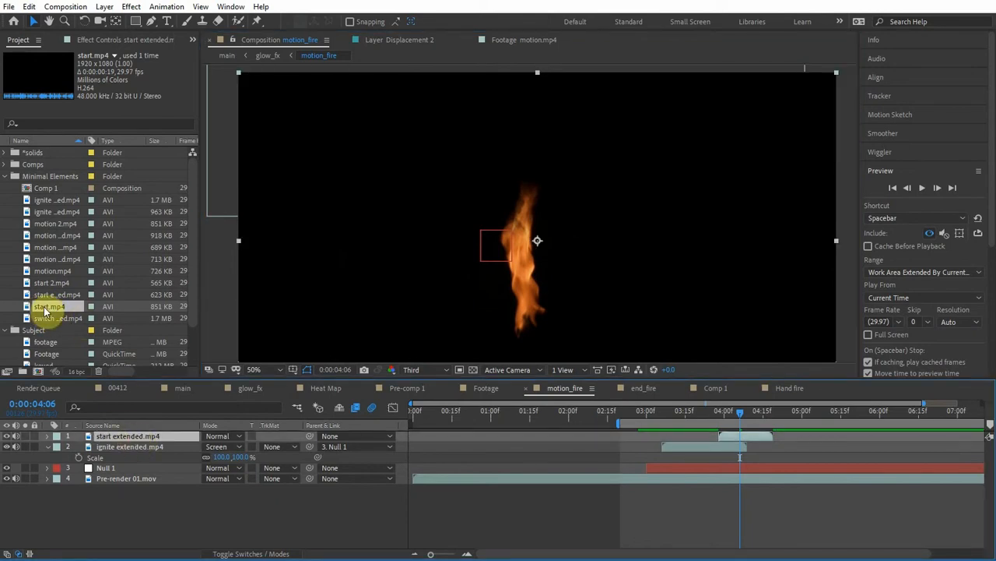
pyautogui.moveTo(49, 305); pyautogui.dragTo(133, 442)
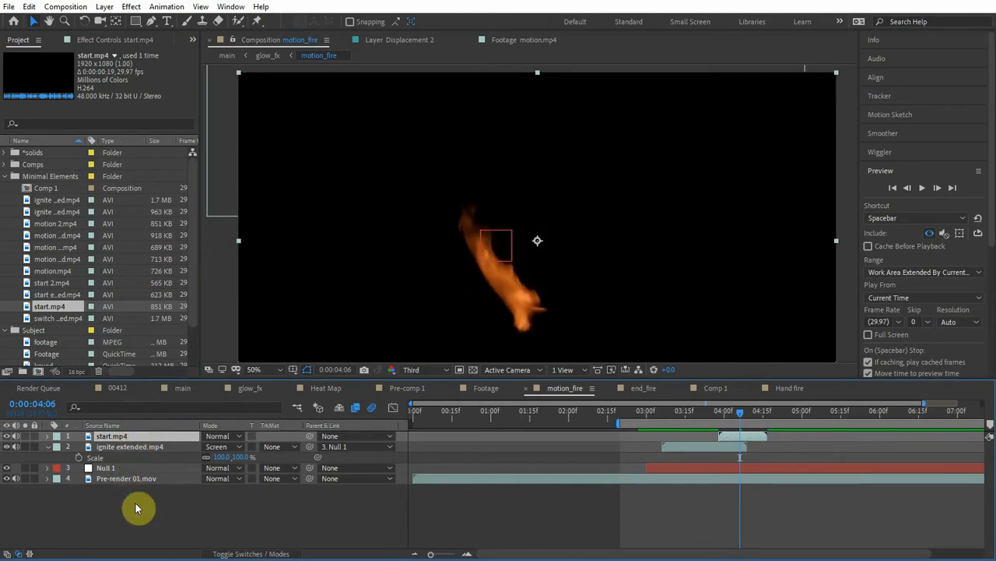
pyautogui.click(112, 438)
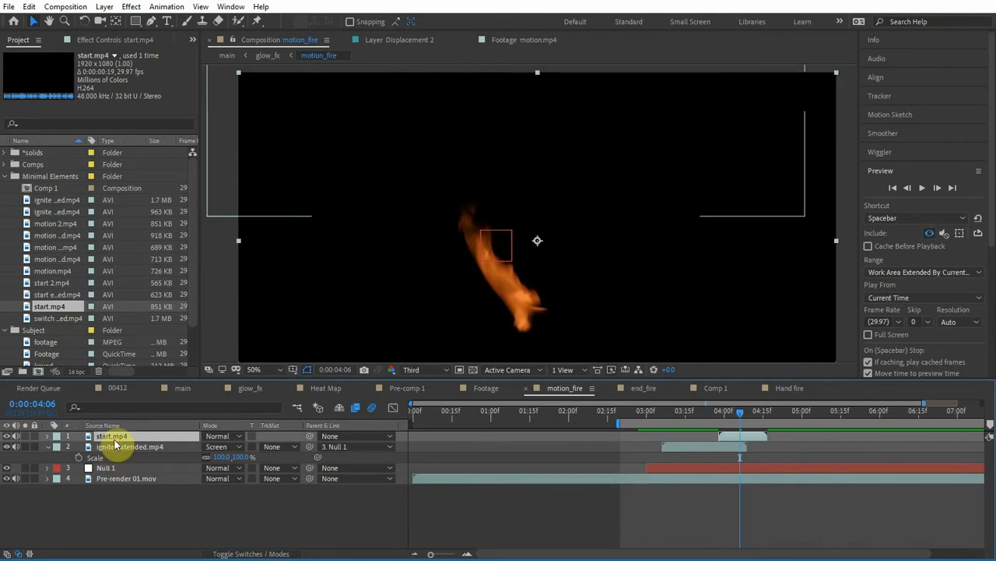
pyautogui.moveTo(55, 307); pyautogui.dragTo(114, 442)
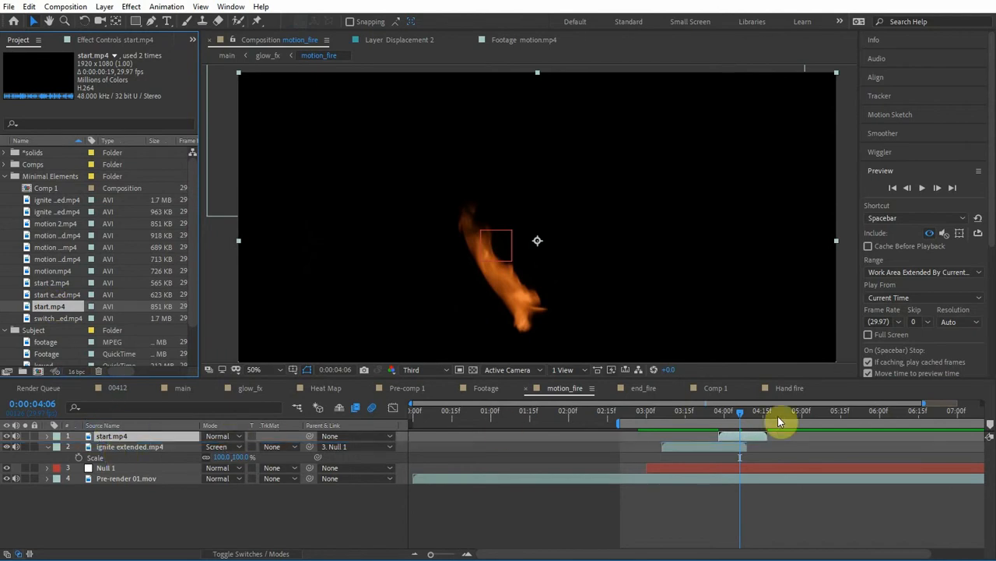
# - Slide the start.mp4 layer slightly later and set its blend mode to Screen
pyautogui.moveTo(744, 438); pyautogui.dragTo(747, 438)
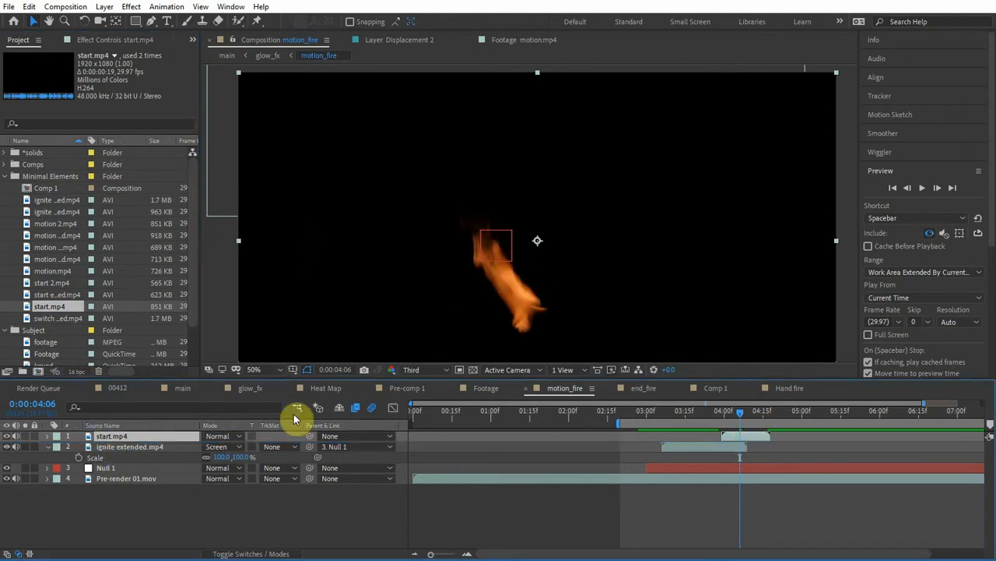
pyautogui.click(219, 437)
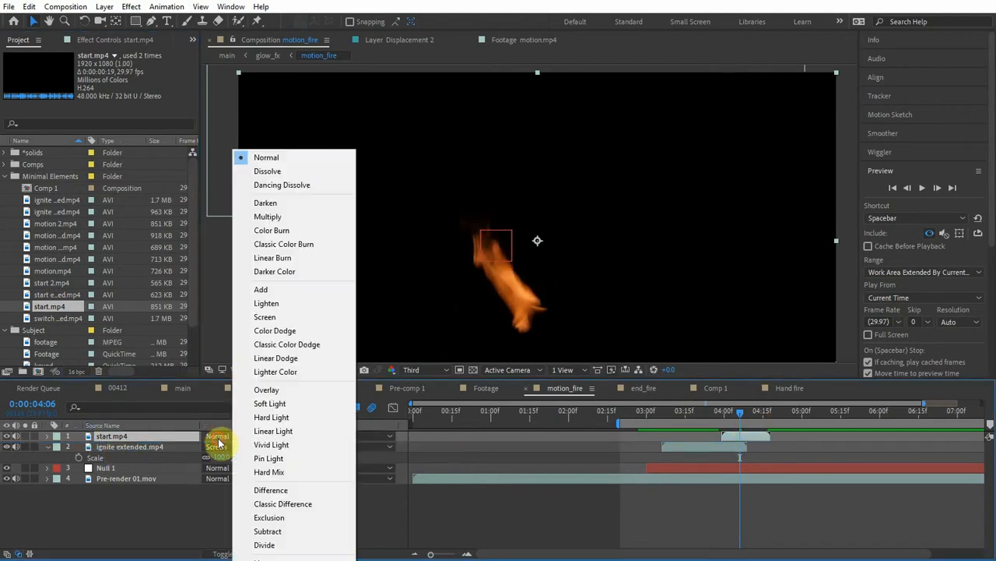
pyautogui.click(263, 317)
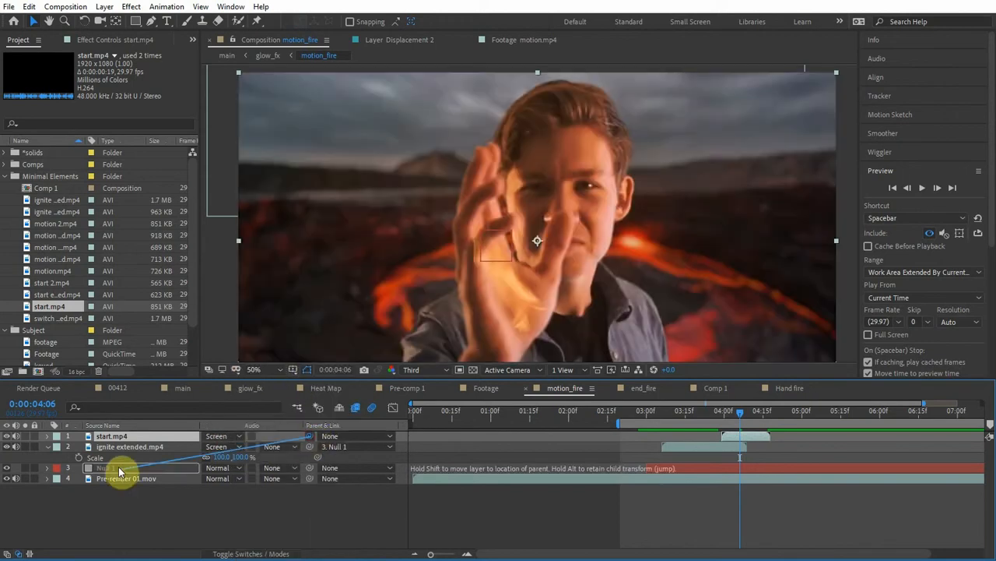
# - Parent the start.mp4 layer to Null 1 and place its flame over the fingertips with the anchor point at the flame's base
pyautogui.moveTo(532, 304); pyautogui.dragTo(561, 216)
pyautogui.click(116, 21)
pyautogui.moveTo(566, 153); pyautogui.dragTo(553, 232)
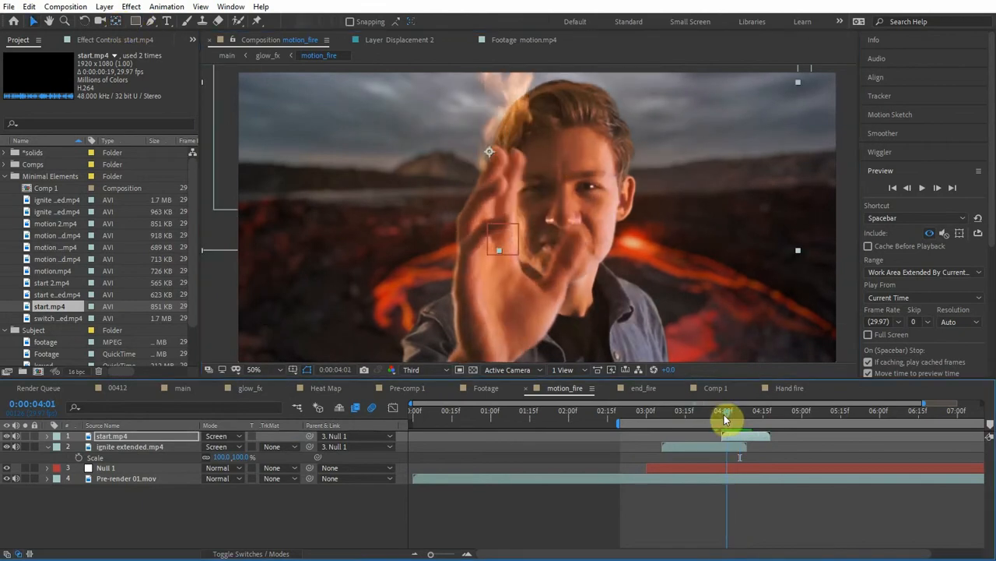
# - Replace the start.mp4 layer's source with start extended.mp4 and advance the playhead to about 0:00:04:24
pyautogui.moveTo(725, 418); pyautogui.dragTo(761, 413)
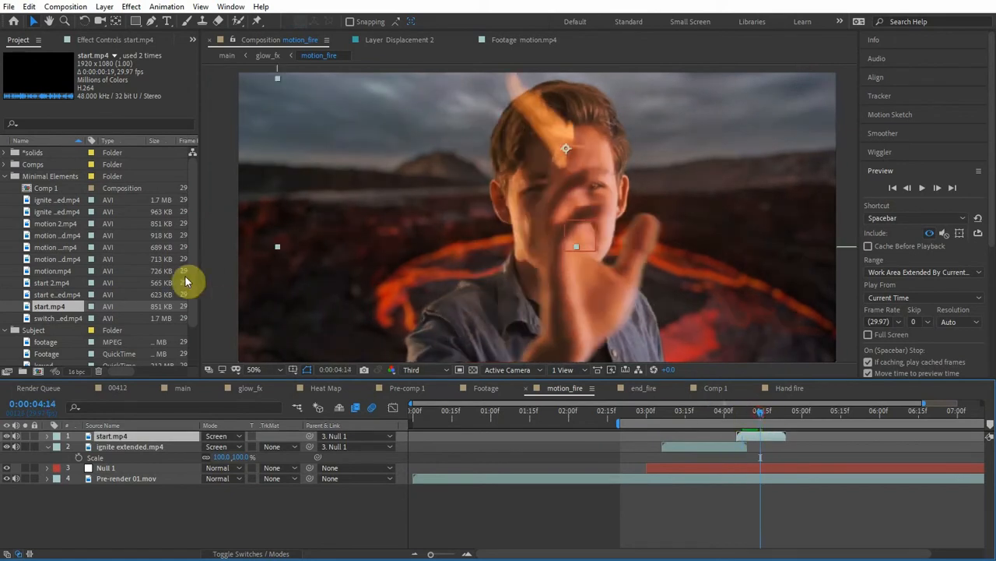
pyautogui.moveTo(58, 294); pyautogui.dragTo(121, 442)
pyautogui.moveTo(759, 410); pyautogui.dragTo(787, 408)
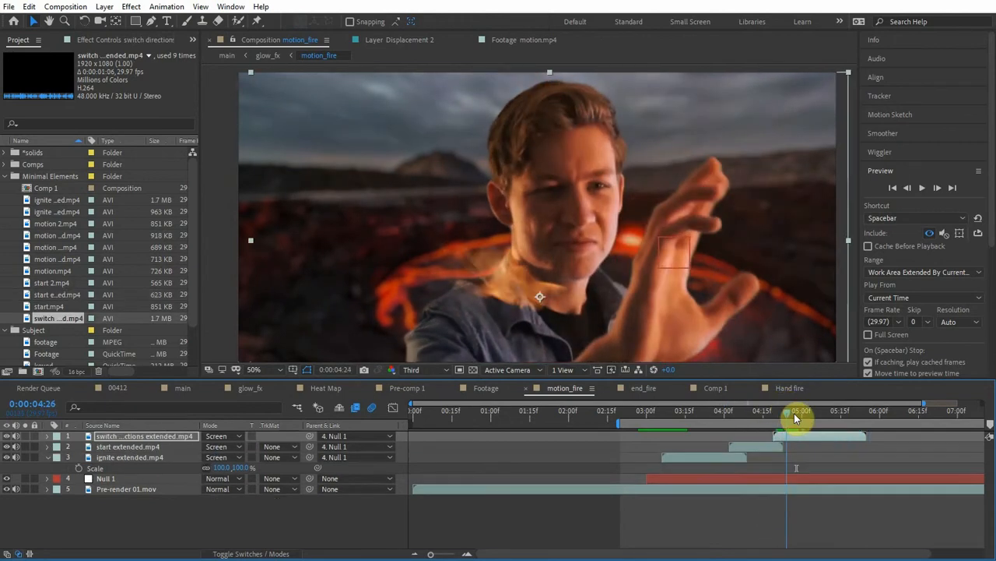
# - Slide the switch directions extended.mp4 layer to start near 0:00:04:08, scale it to 76%, and place its flame on the fingertips
pyautogui.moveTo(794, 412); pyautogui.dragTo(792, 418)
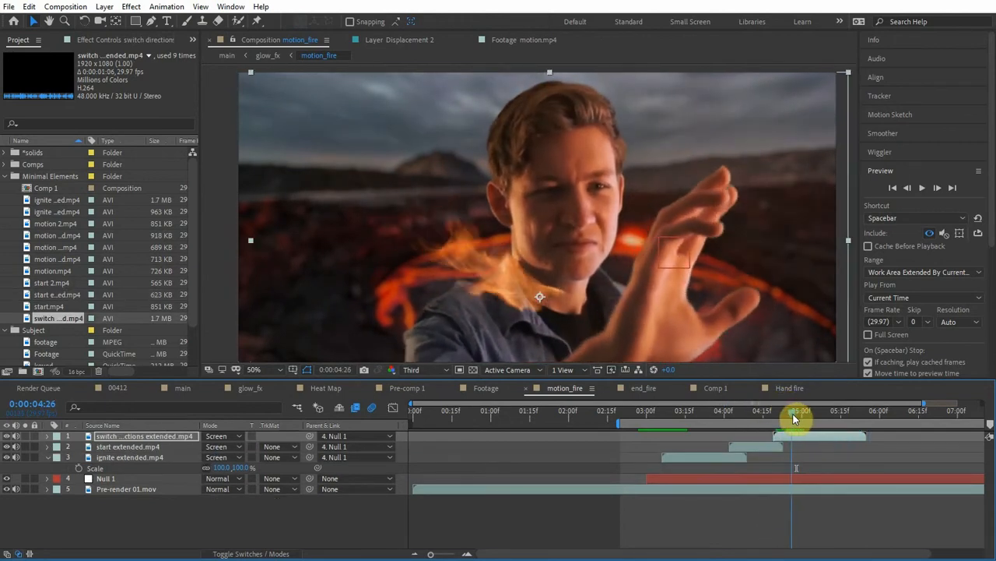
pyautogui.moveTo(842, 438); pyautogui.dragTo(814, 437)
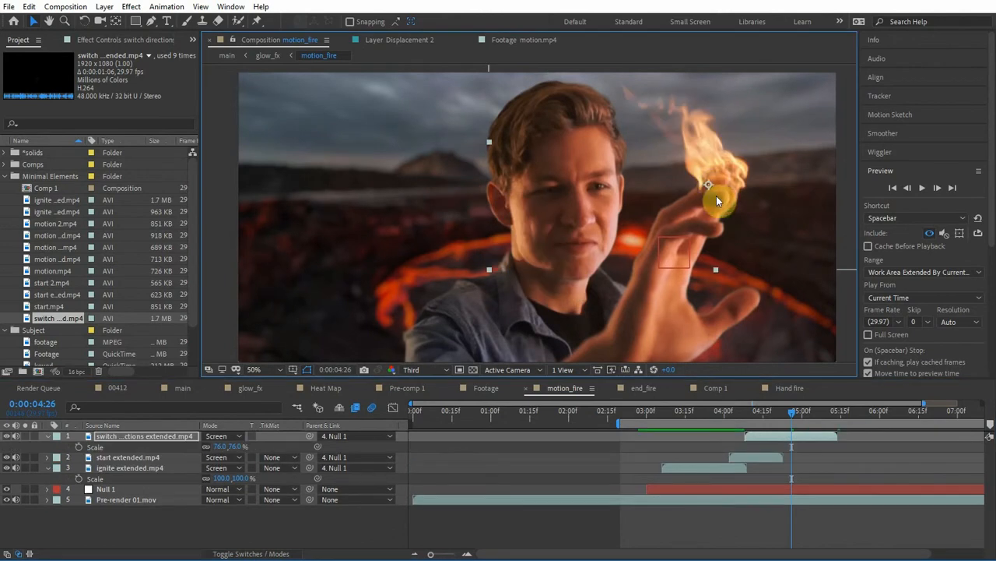
pyautogui.moveTo(731, 174); pyautogui.dragTo(731, 171)
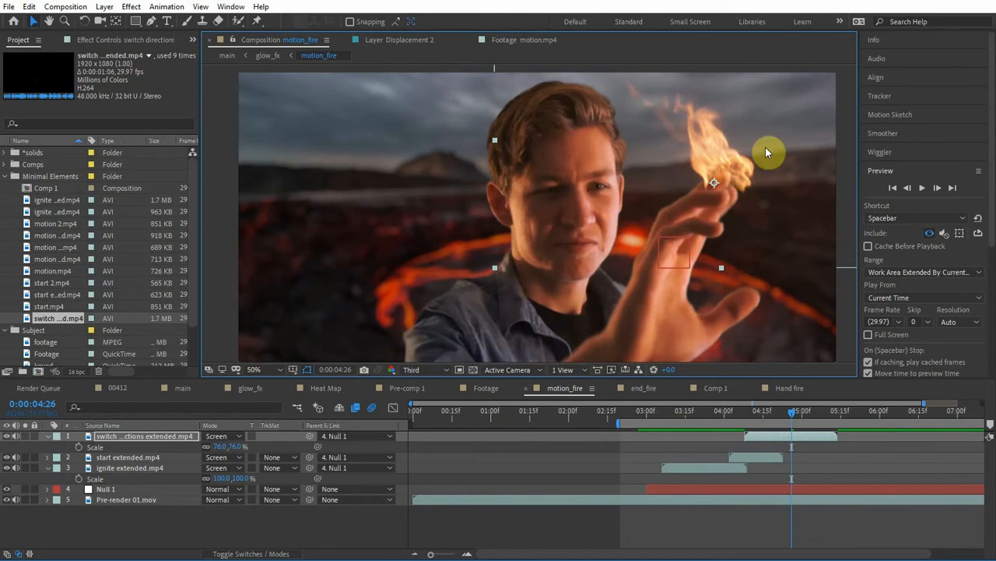
# - Keyframe the Position of the switch directions extended.mp4 layer from 0:00:04:13 to about 0:00:05:03 so its flame follows the fingertips
pyautogui.moveTo(805, 413)
pyautogui.mouseDown()
pyautogui.moveTo(776, 413)
pyautogui.moveTo(797, 412)
pyautogui.mouseUp()
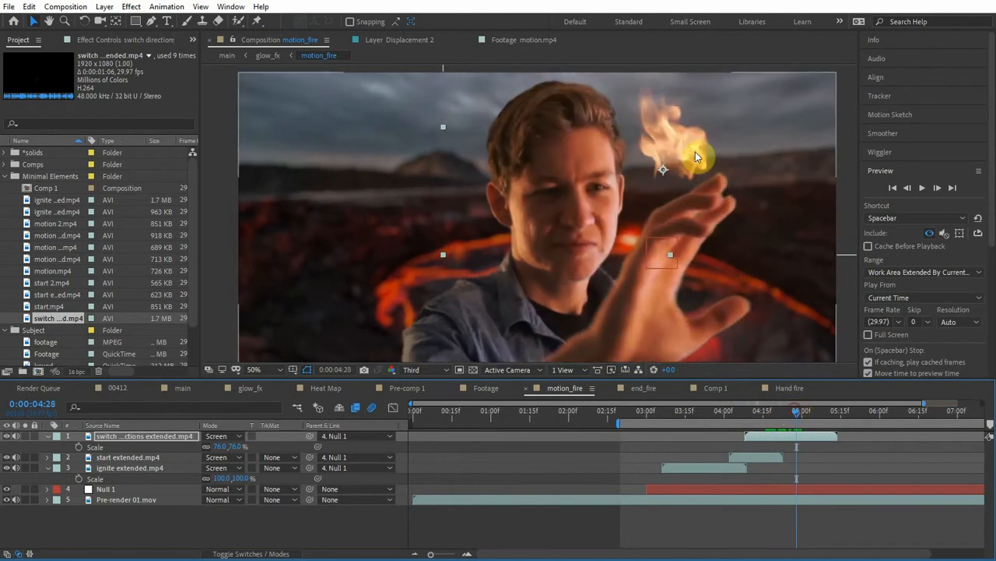
pyautogui.click(117, 488)
pyautogui.click(133, 435)
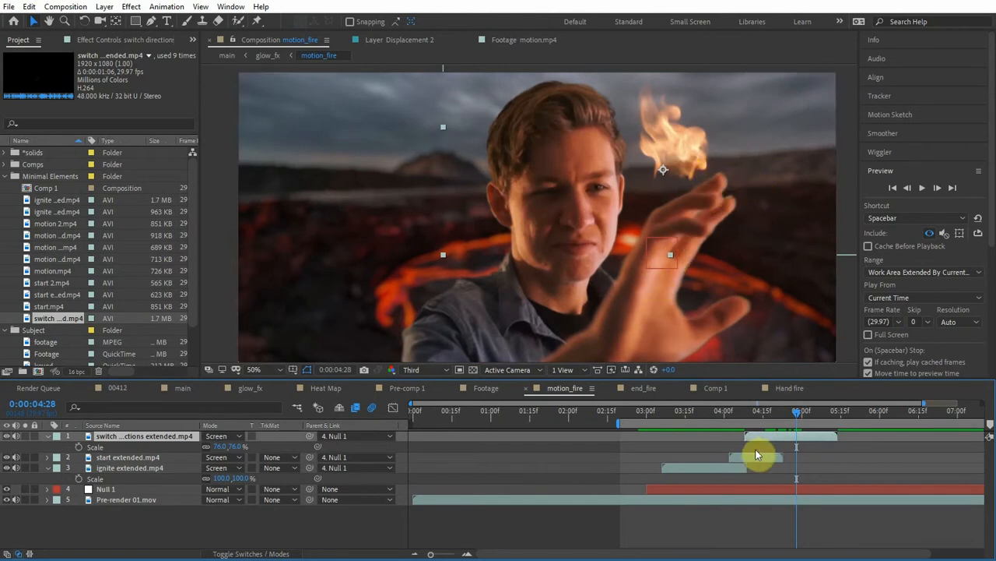
pyautogui.moveTo(779, 421); pyautogui.dragTo(758, 416)
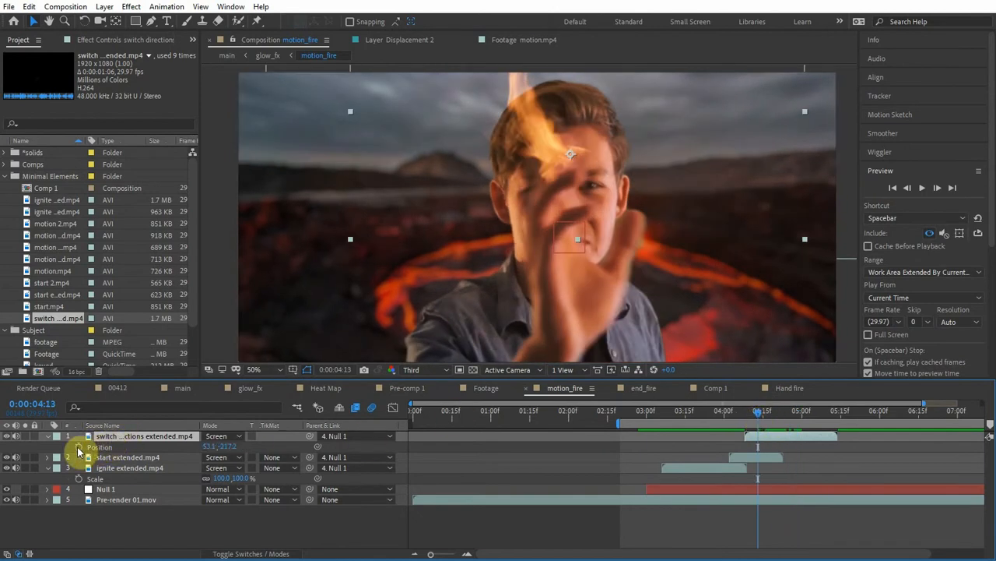
pyautogui.click(78, 450)
pyautogui.moveTo(757, 410); pyautogui.dragTo(789, 390)
pyautogui.moveTo(681, 145); pyautogui.dragTo(706, 155)
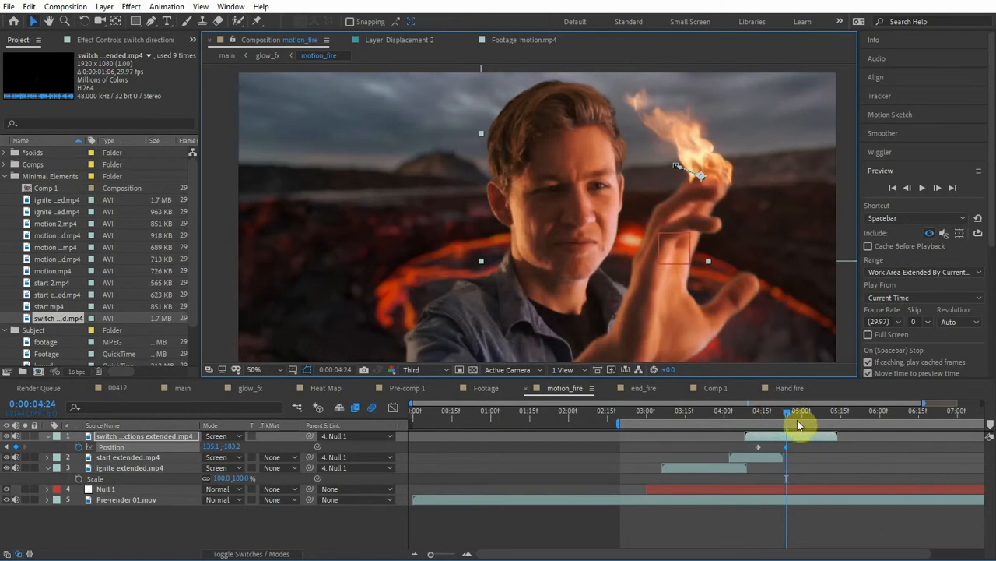
pyautogui.moveTo(794, 421); pyautogui.dragTo(804, 421)
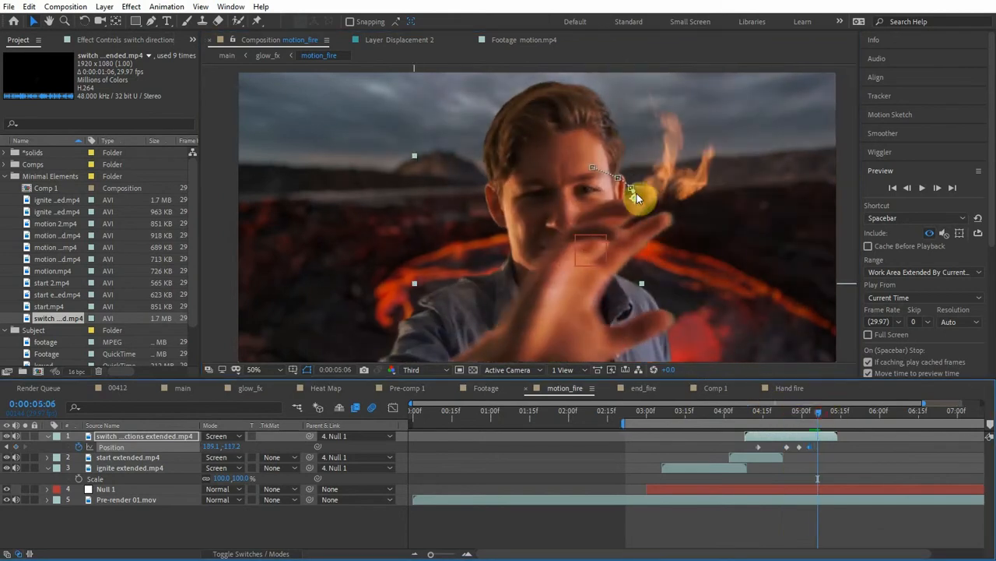
# - Keyframe the Rotation of the switch directions extended.mp4 layer at 28° at 0:00:04:12 and 0° at 0:00:04:22
pyautogui.click(709, 410)
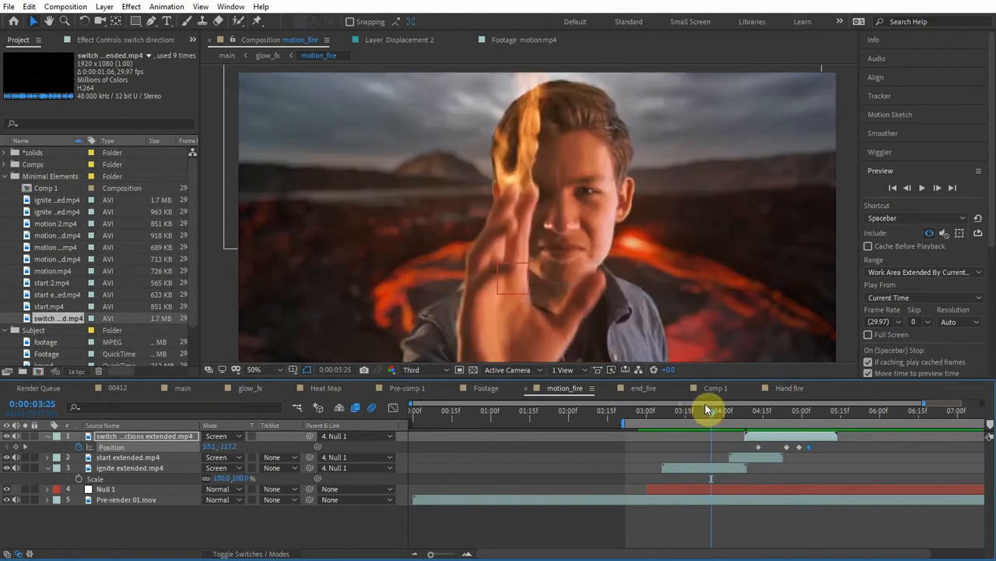
pyautogui.moveTo(715, 410); pyautogui.dragTo(758, 410)
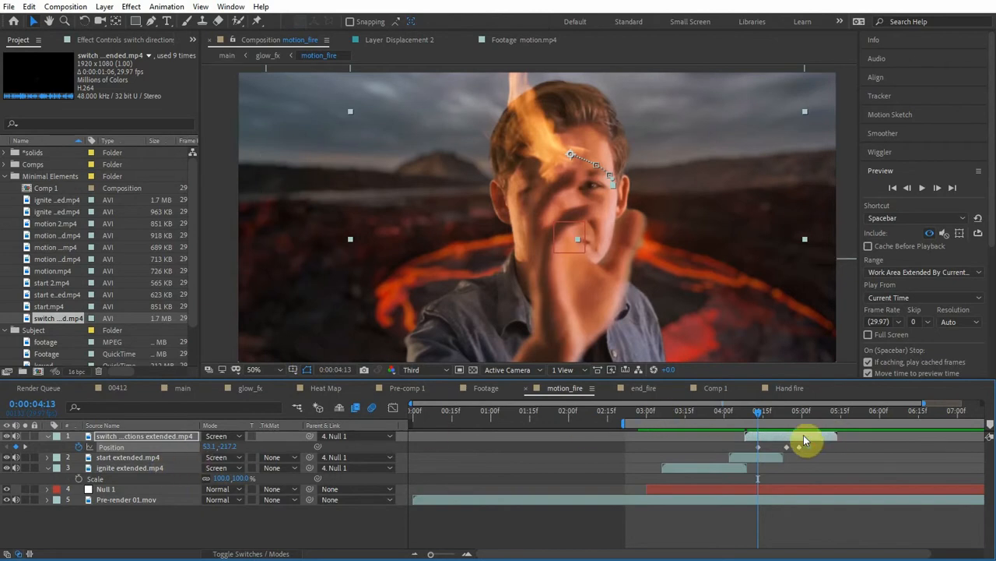
pyautogui.click(774, 412)
pyautogui.moveTo(779, 415); pyautogui.dragTo(781, 415)
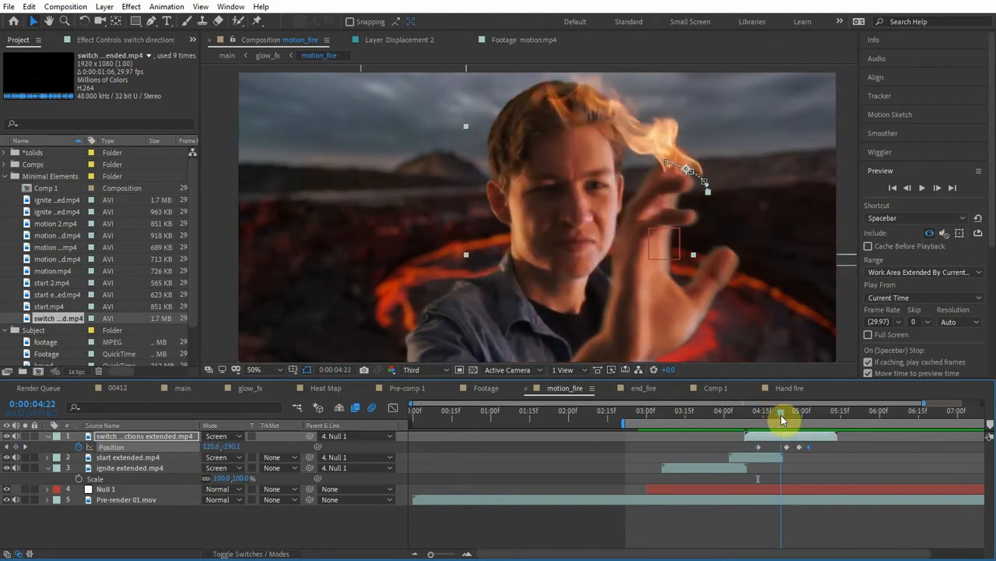
pyautogui.press('r')
pyautogui.moveTo(781, 421); pyautogui.dragTo(756, 416)
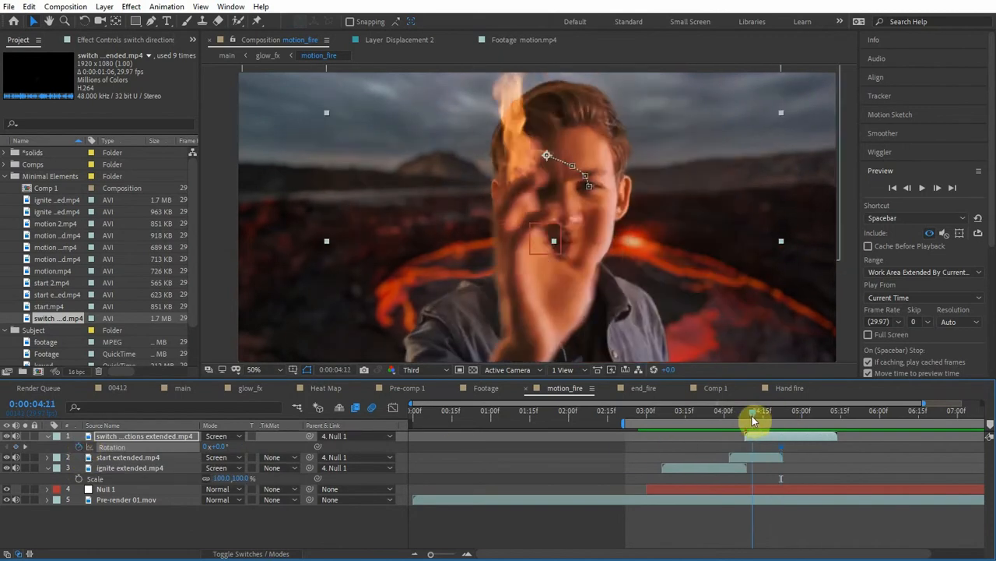
pyautogui.moveTo(222, 446)
pyautogui.mouseDown()
pyautogui.moveTo(246, 445)
pyautogui.moveTo(216, 443)
pyautogui.mouseUp()
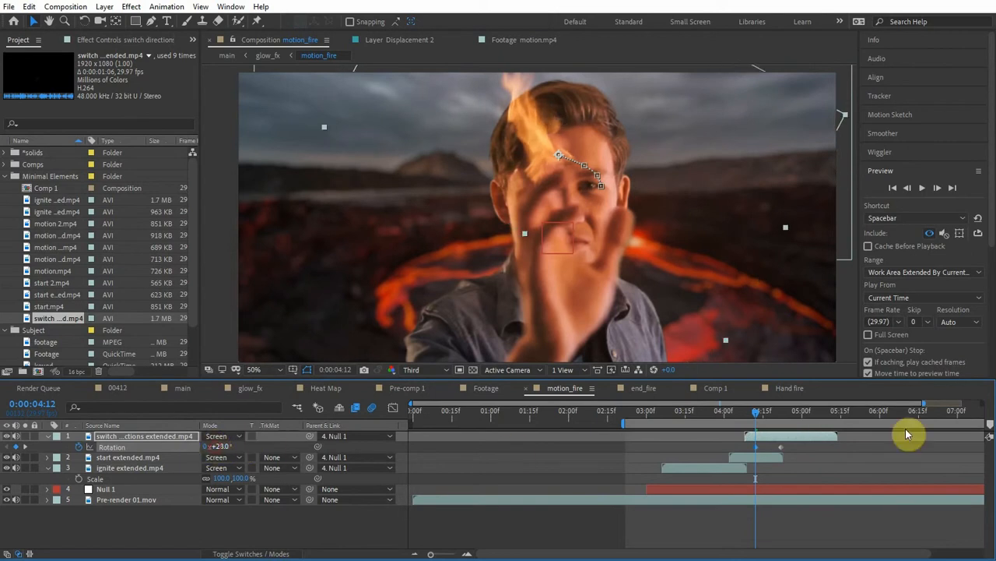
# - Keyframe the Rotation of the start extended.mp4 layer at 0° near 0:00:04:07 and tilt its flame at 0:00:04:15
pyautogui.moveTo(753, 415)
pyautogui.mouseDown()
pyautogui.moveTo(743, 420)
pyautogui.moveTo(763, 418)
pyautogui.mouseUp()
pyautogui.click(752, 457)
pyautogui.press('r')
pyautogui.click(79, 469)
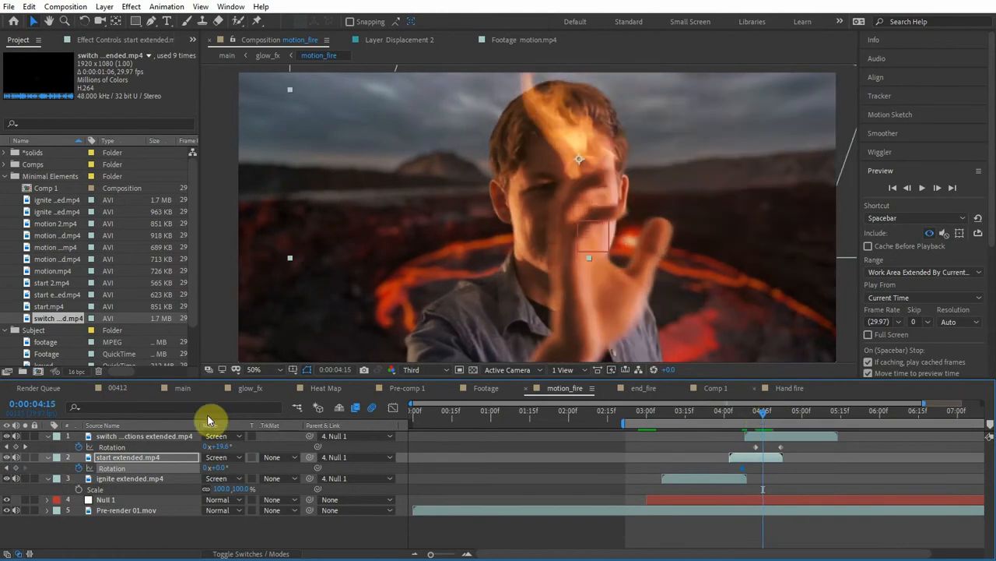
pyautogui.moveTo(221, 465); pyautogui.dragTo(218, 465)
pyautogui.moveTo(763, 410); pyautogui.dragTo(741, 410)
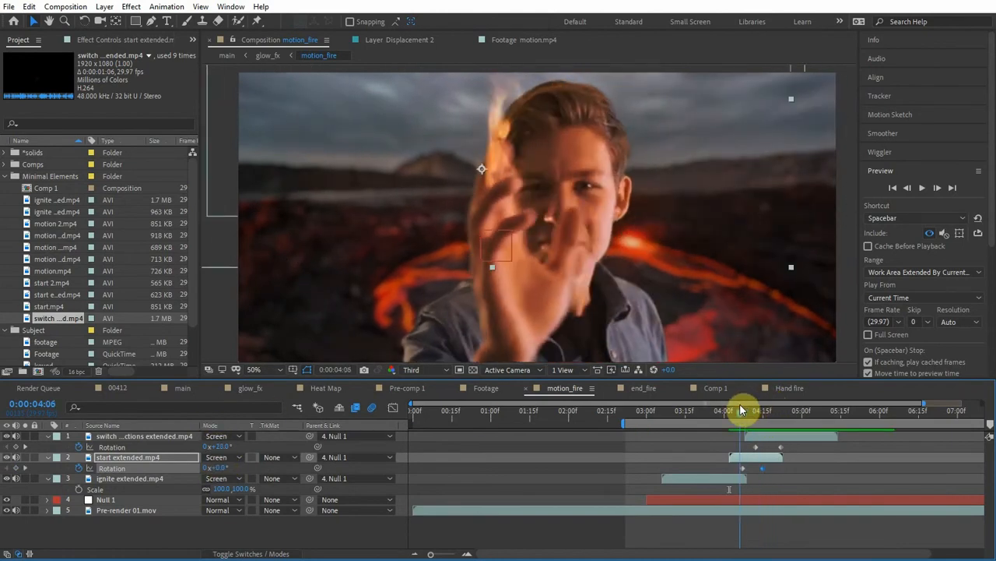
# - Keyframe the start extended.mp4 layer's Position at 0:00:04:06 and move its flame onto the fingertips at 0:00:04:18
pyautogui.press('p')
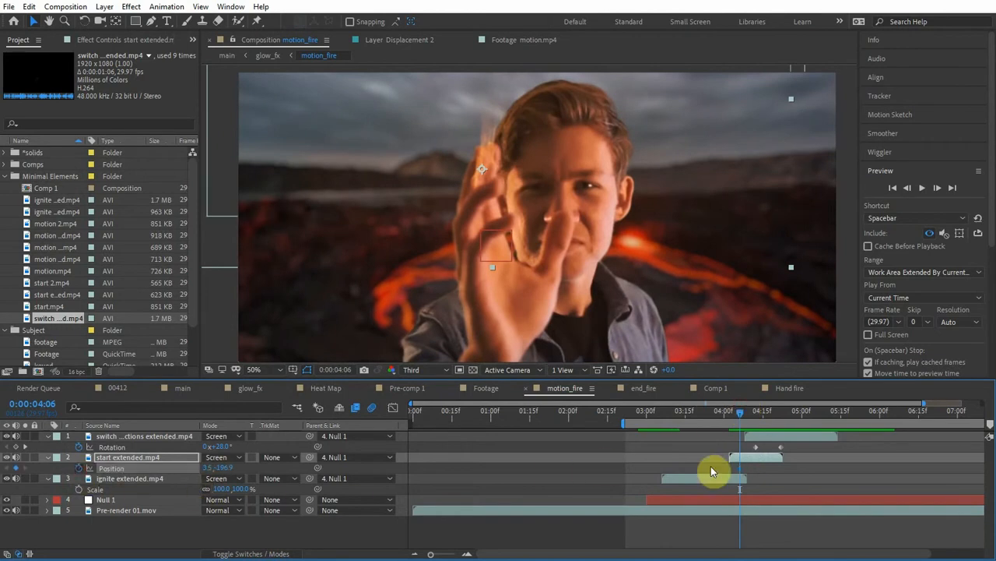
pyautogui.click(769, 412)
pyautogui.moveTo(654, 185); pyautogui.dragTo(656, 187)
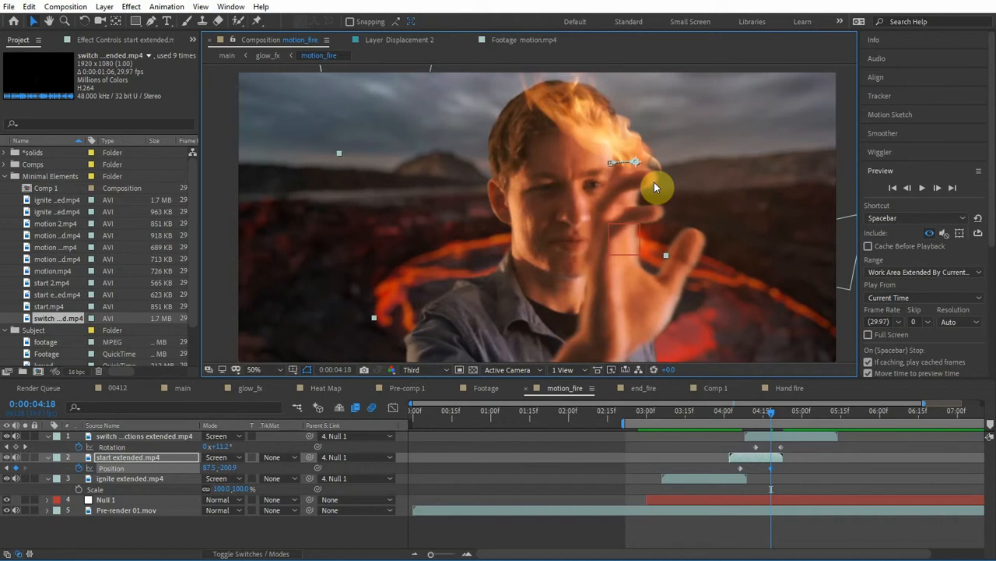
# - Preview the fire transition and set the start extended.mp4 layer's Anchor Point to 945.0, 762.0
pyautogui.click(678, 411)
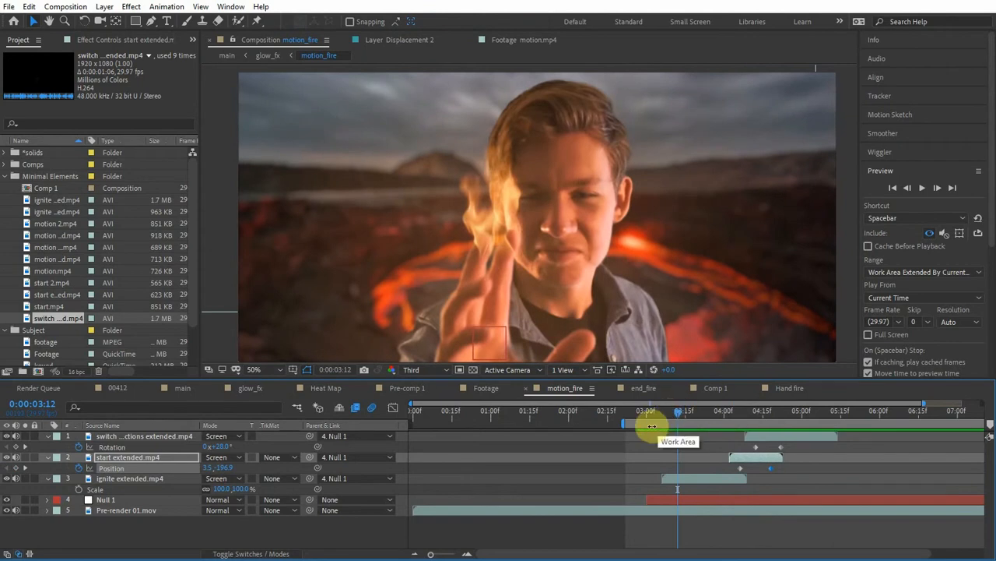
pyautogui.moveTo(679, 413); pyautogui.dragTo(757, 414)
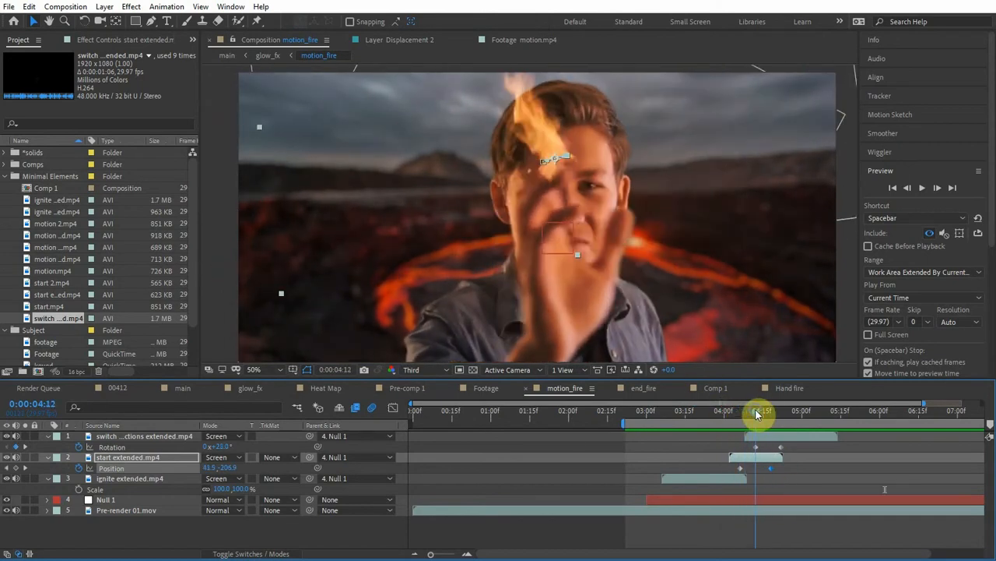
pyautogui.click(148, 459)
pyautogui.press('a')
pyautogui.moveTo(210, 470); pyautogui.dragTo(221, 470)
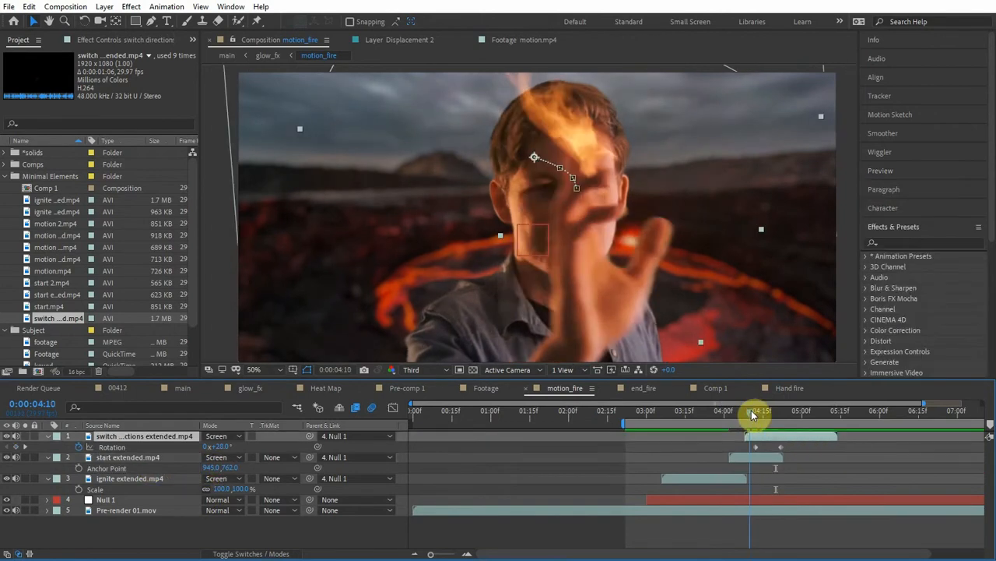
# - Draw a rounded Pen tool mask on the switch directions extended.mp4 layer around the stray flame beside the fingertips at 0:00:04:21
pyautogui.moveTo(752, 410); pyautogui.dragTo(777, 412)
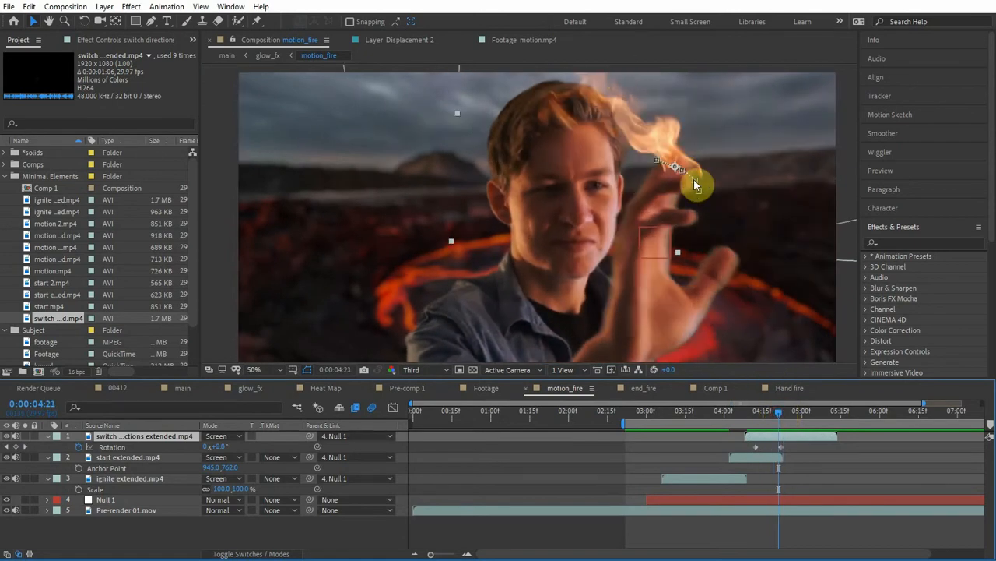
pyautogui.click(152, 22)
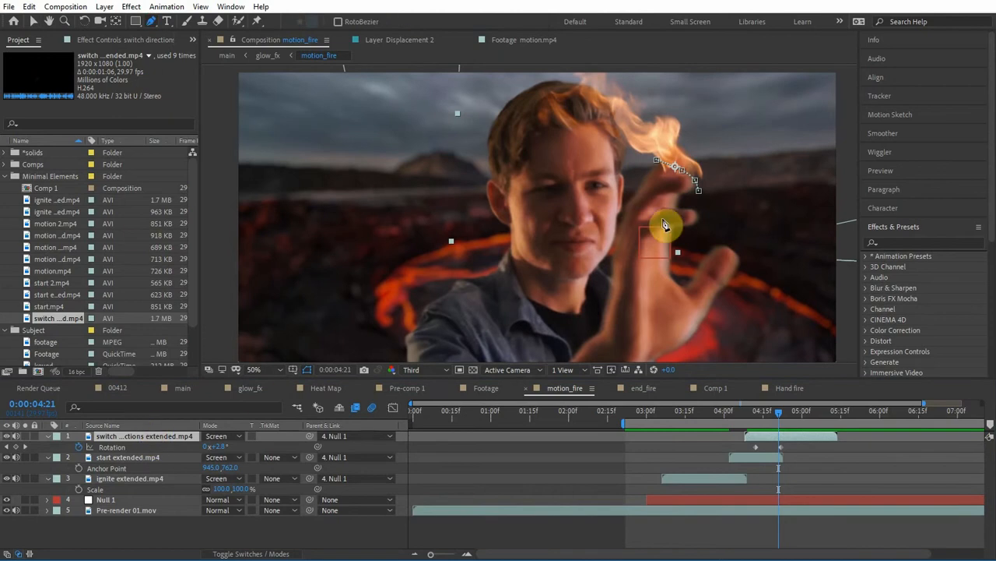
pyautogui.moveTo(688, 159); pyautogui.dragTo(752, 165)
pyautogui.click(689, 158)
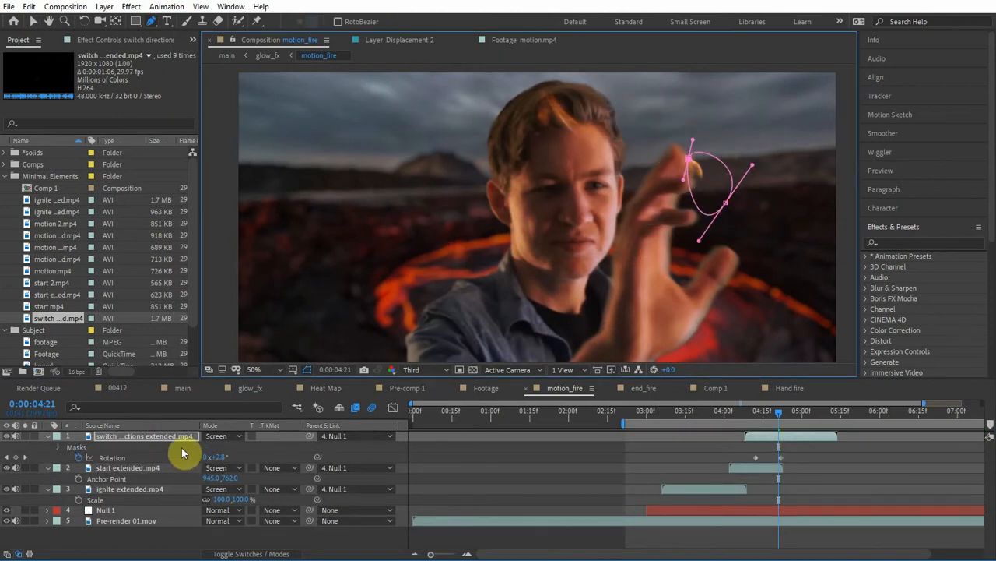
# - Set the new mask to Subtract with a feather of 12 pixels
pyautogui.click(225, 447)
pyautogui.click(256, 488)
pyautogui.press('f')
pyautogui.click(218, 458)
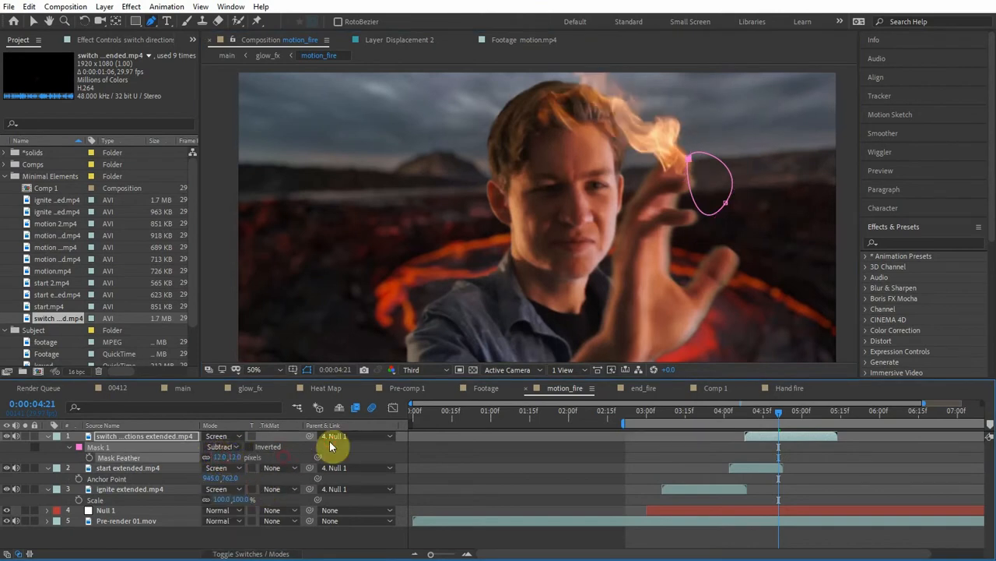
pyautogui.press('F2')
pyautogui.click(34, 21)
pyautogui.click(118, 442)
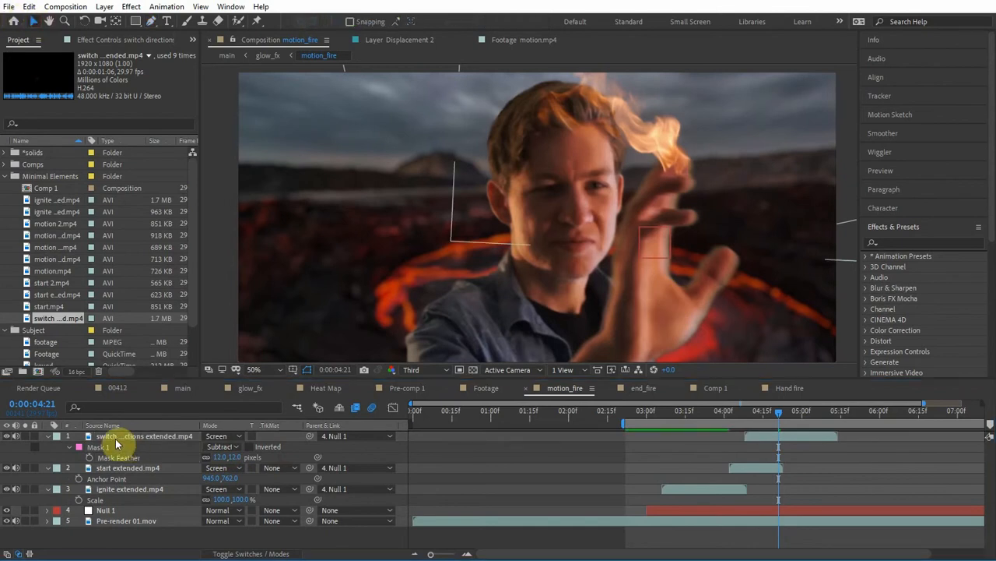
# - Keyframe the Mask Path at 0:00:04:21 and shift the mask down away from the flame at 0:00:05:00
pyautogui.click(137, 433)
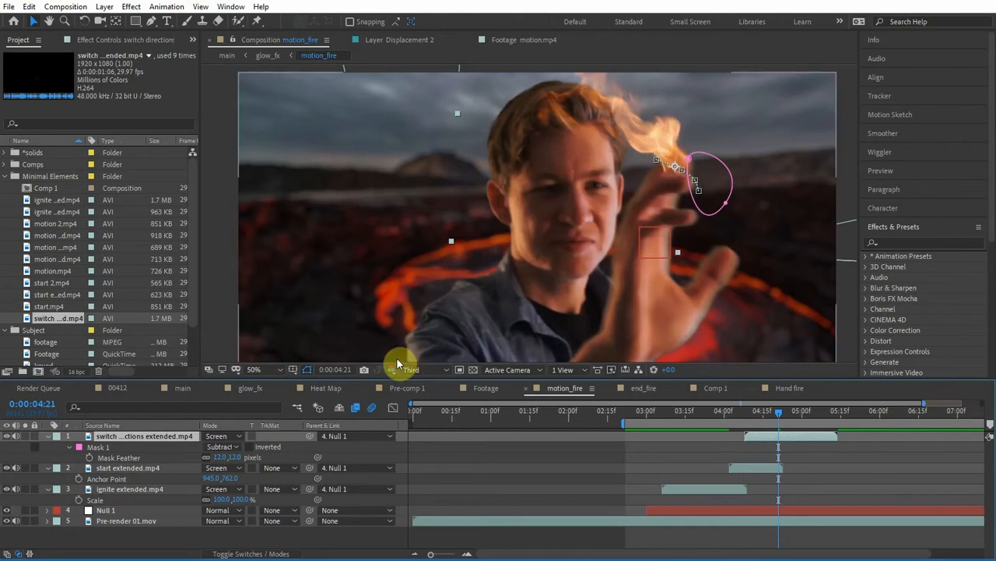
pyautogui.press('m')
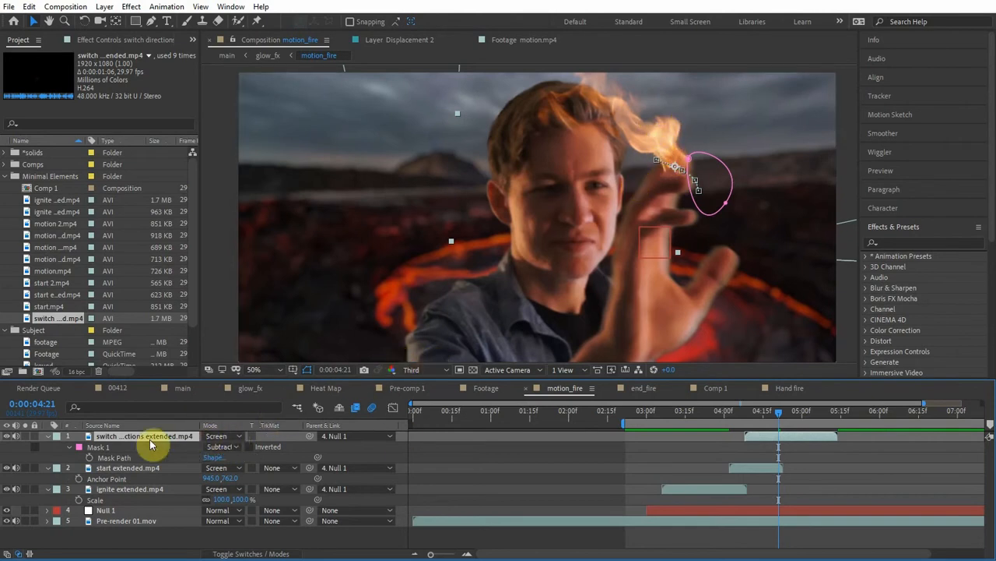
pyautogui.click(91, 458)
pyautogui.moveTo(794, 413); pyautogui.dragTo(805, 416)
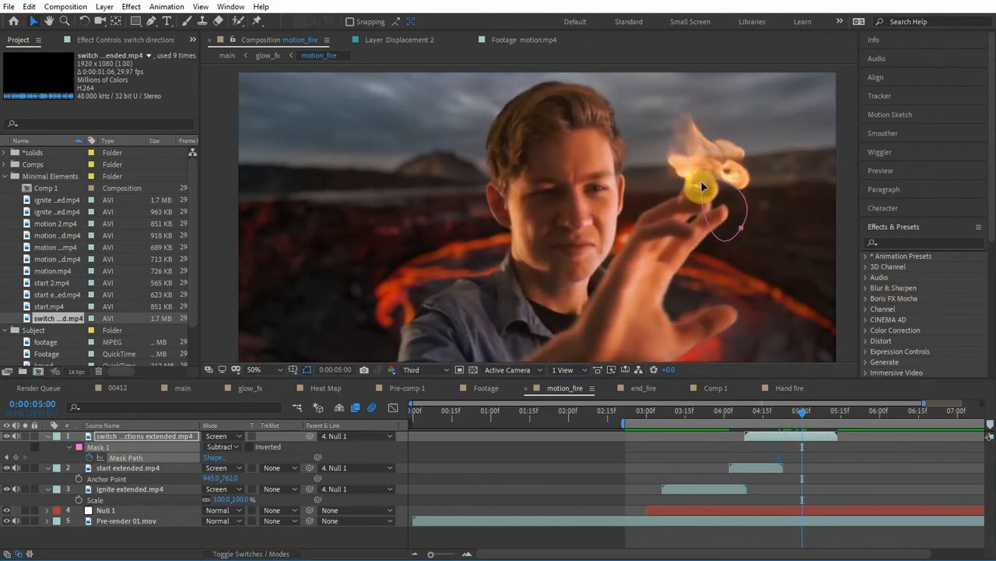
pyautogui.doubleClick(703, 184)
pyautogui.moveTo(726, 198); pyautogui.dragTo(713, 213)
# - Add ignite trimmed.mp4 as the top layer, set it to Screen mode, and parent it to Null 1
pyautogui.moveTo(720, 413)
pyautogui.mouseDown()
pyautogui.moveTo(698, 413)
pyautogui.moveTo(733, 402)
pyautogui.mouseUp()
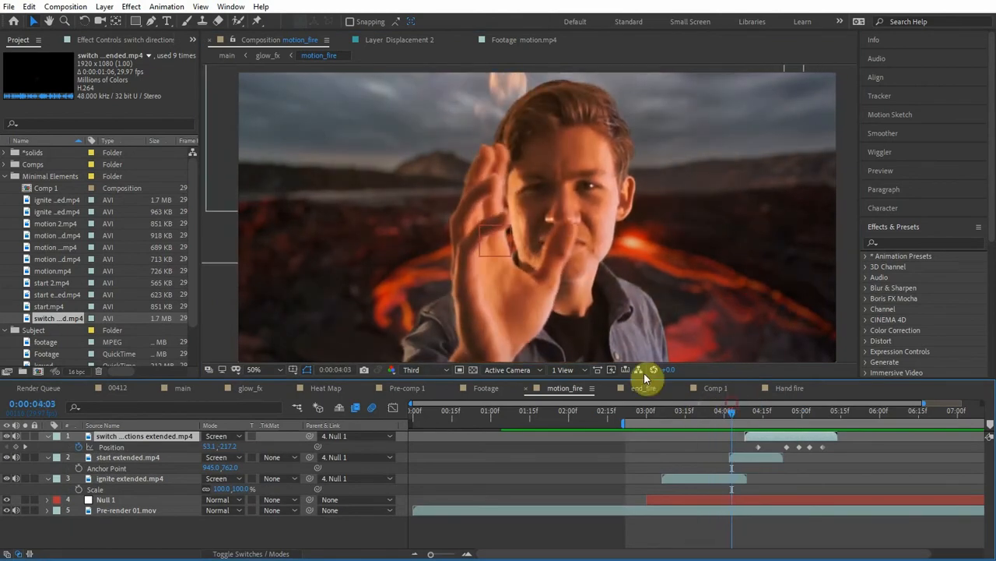
pyautogui.click(47, 208)
pyautogui.moveTo(46, 215); pyautogui.dragTo(144, 431)
pyautogui.click(217, 436)
pyautogui.click(264, 317)
pyautogui.moveTo(308, 436); pyautogui.dragTo(131, 510)
# - Slide the ignite trimmed.mp4 layer later and place its flame over the fingertips with the anchor point at the flame's base
pyautogui.moveTo(438, 435); pyautogui.dragTo(740, 432)
pyautogui.click(118, 21)
pyautogui.moveTo(537, 240); pyautogui.dragTo(488, 160)
pyautogui.click(33, 21)
pyautogui.click(660, 290)
# - Adjust the ignite trimmed.mp4 layer's timing to start at about 0:00:03:27 and play back the blended fire
pyautogui.click(729, 413)
pyautogui.click(713, 416)
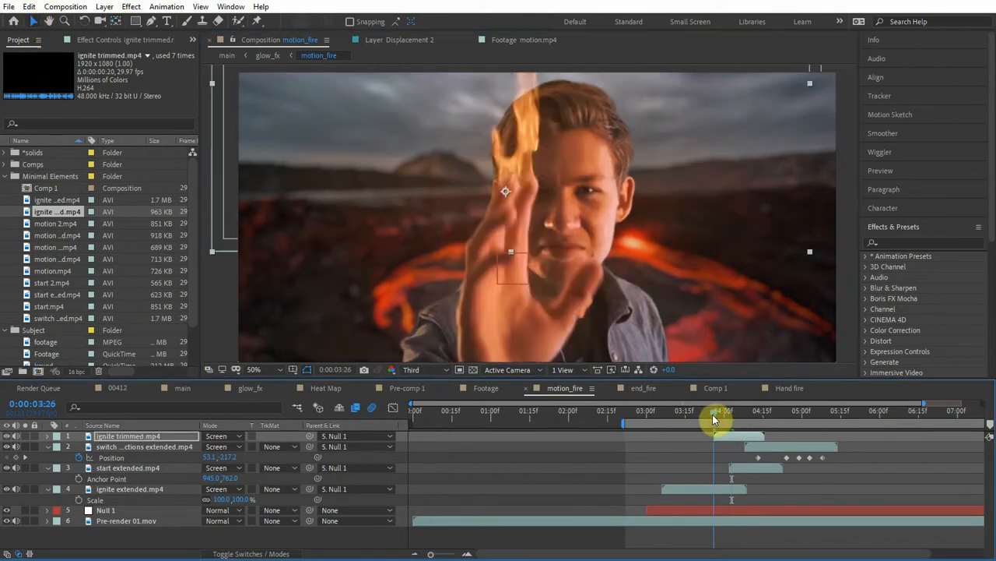
pyautogui.click(730, 413)
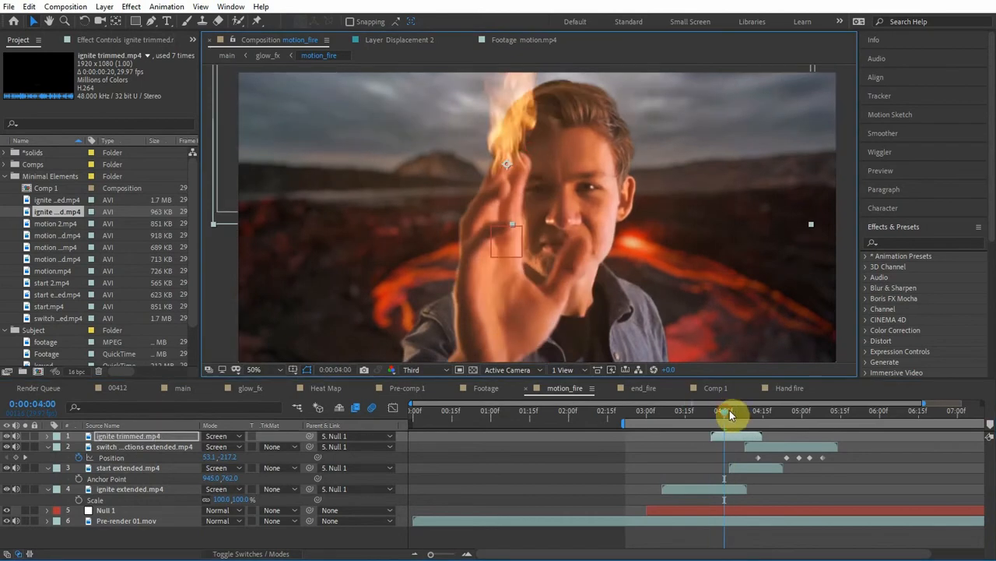
pyautogui.moveTo(735, 409); pyautogui.dragTo(747, 410)
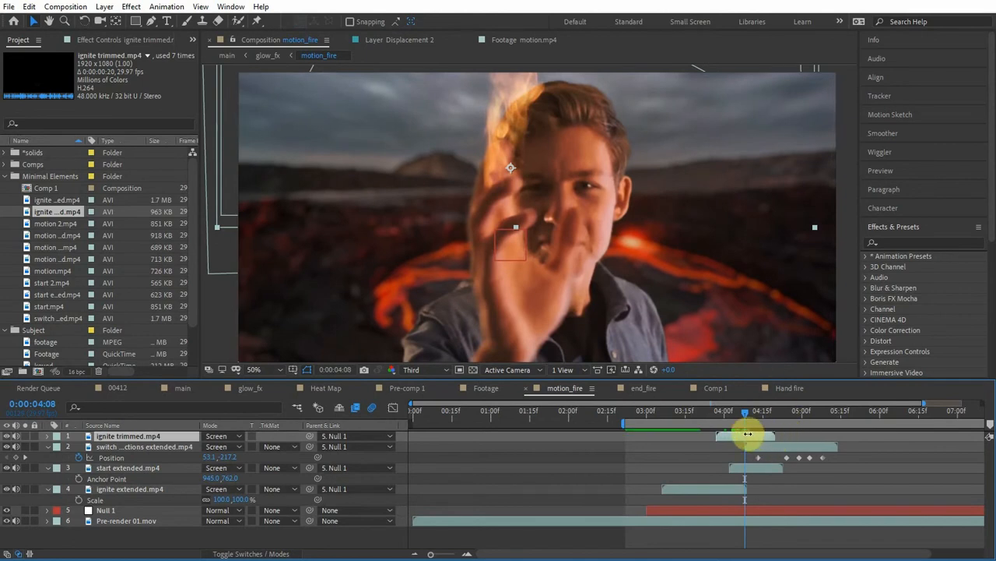
pyautogui.moveTo(746, 436); pyautogui.dragTo(712, 412)
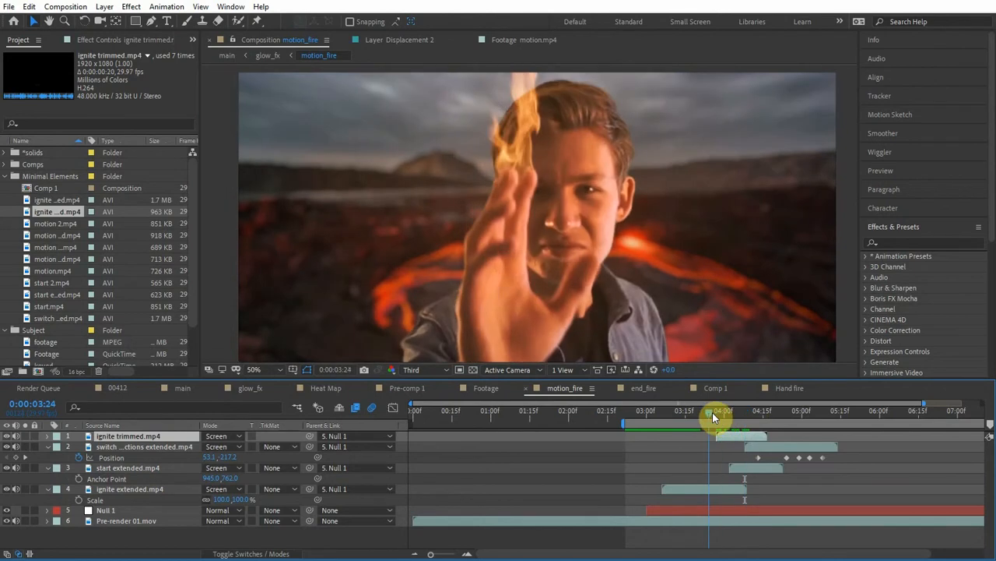
pyautogui.press('space')
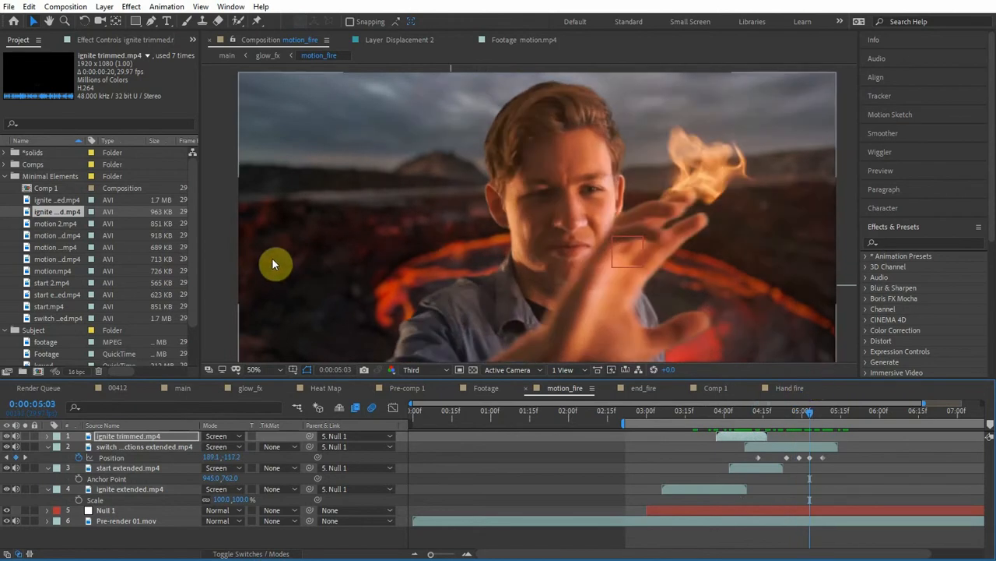
# - Add motion trimmed.mp4 as the top layer, slide it to around 0:00:05:07, and set its blending mode to Screen
pyautogui.click(58, 259)
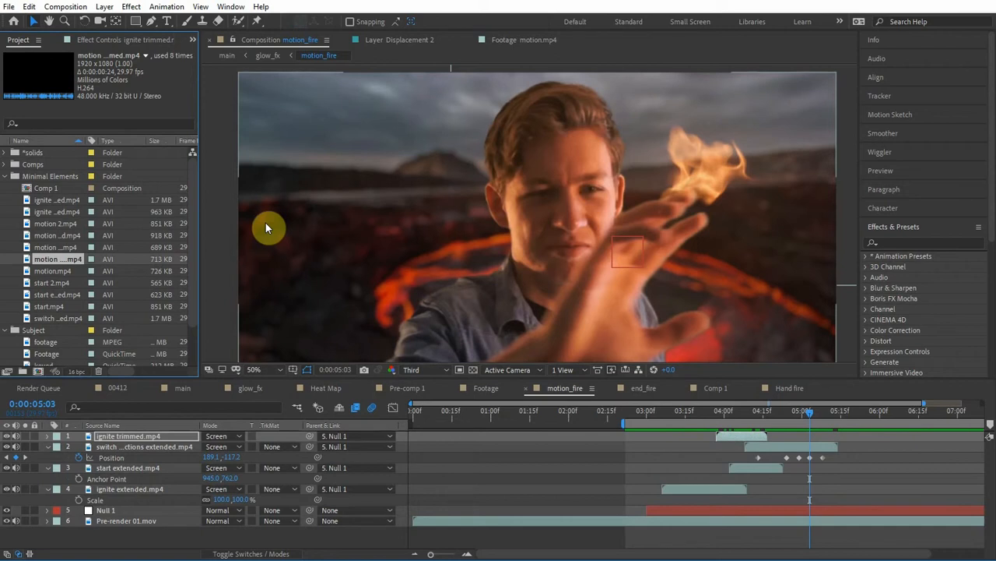
pyautogui.moveTo(58, 259); pyautogui.dragTo(148, 433)
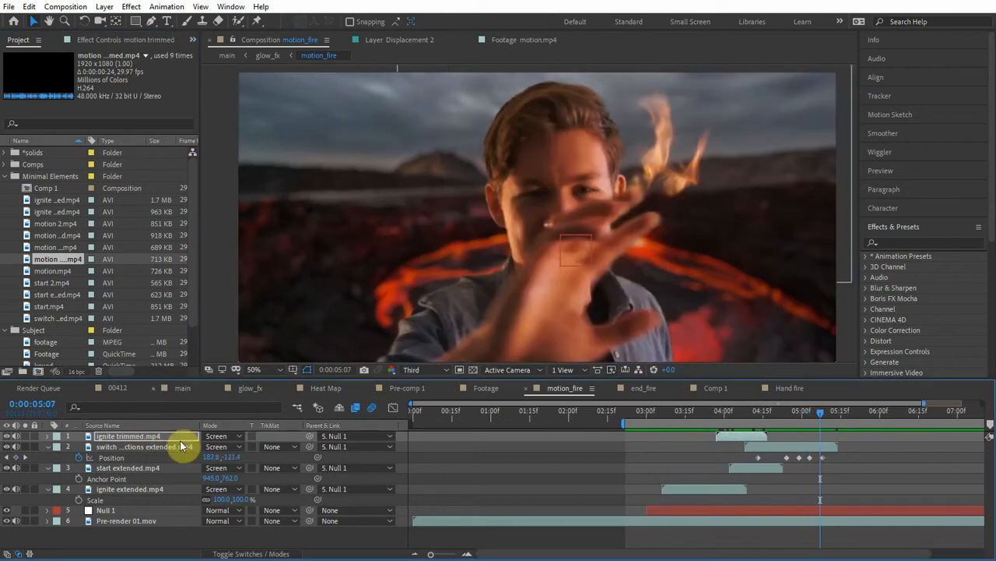
pyautogui.moveTo(461, 445); pyautogui.dragTo(822, 437)
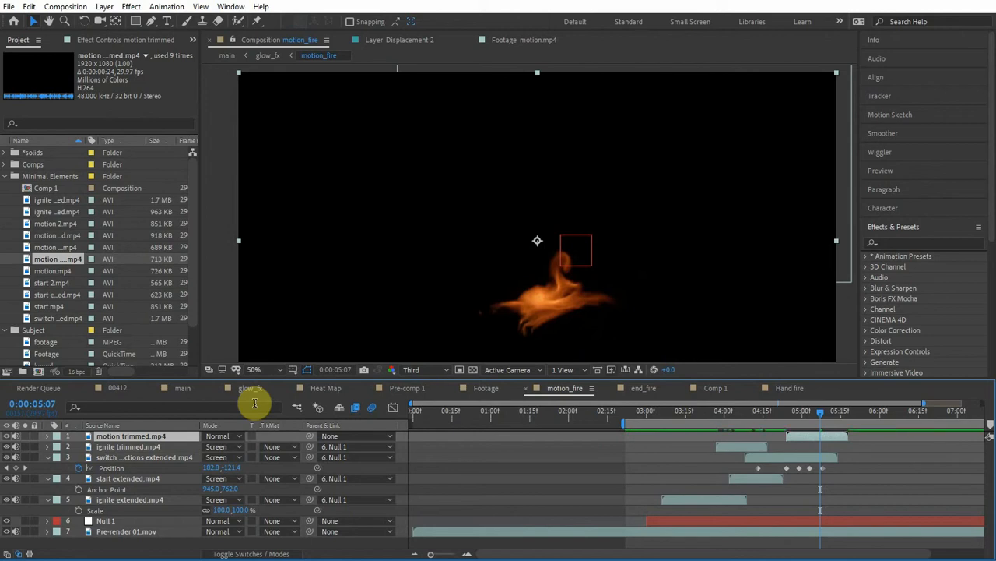
pyautogui.click(225, 436)
pyautogui.click(263, 314)
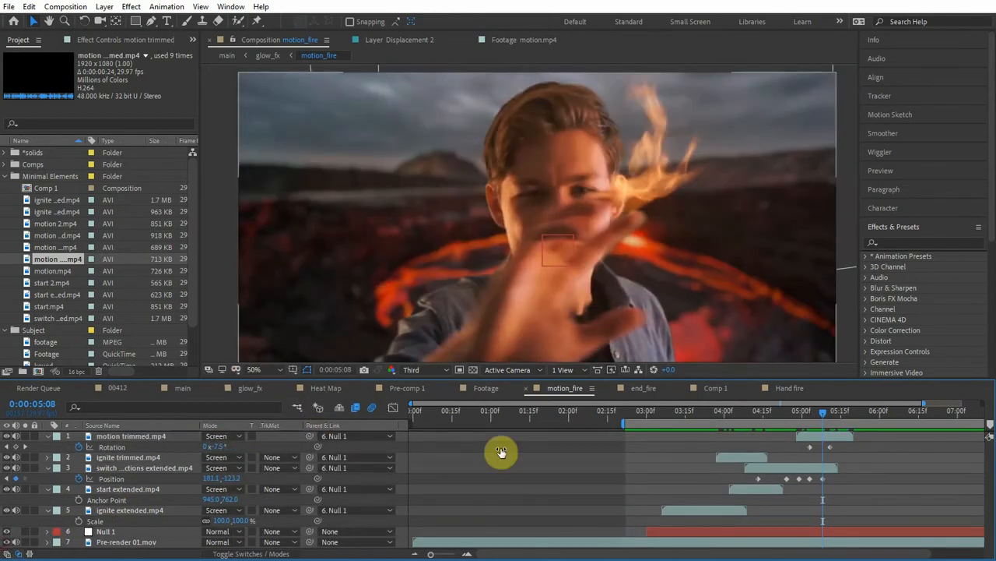
# - Hide Pre-render 01.mov and toggle the switch directions extended.mp4 layer's visibility to inspect the overlapping flames at 0:00:04:17
pyautogui.click(751, 413)
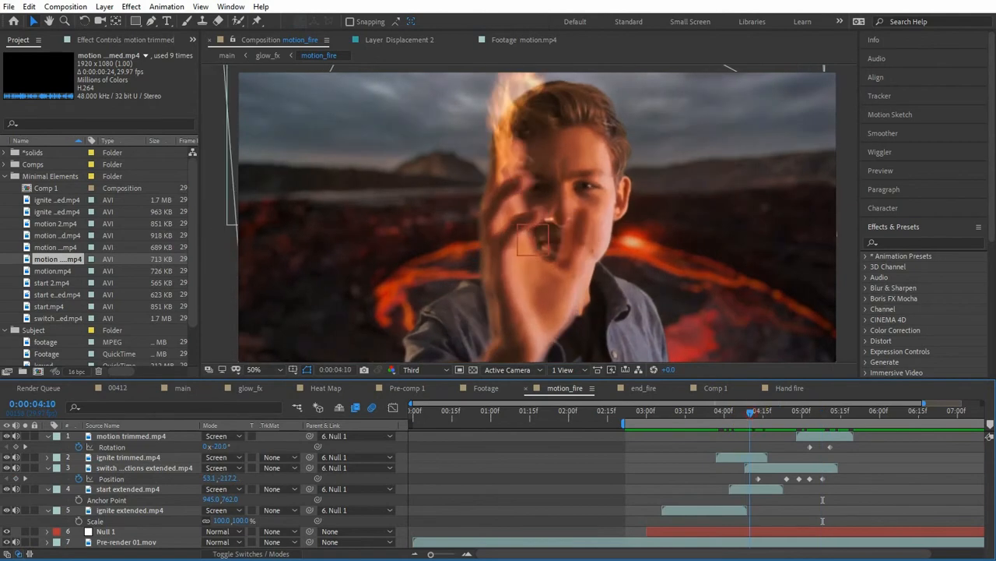
pyautogui.click(7, 542)
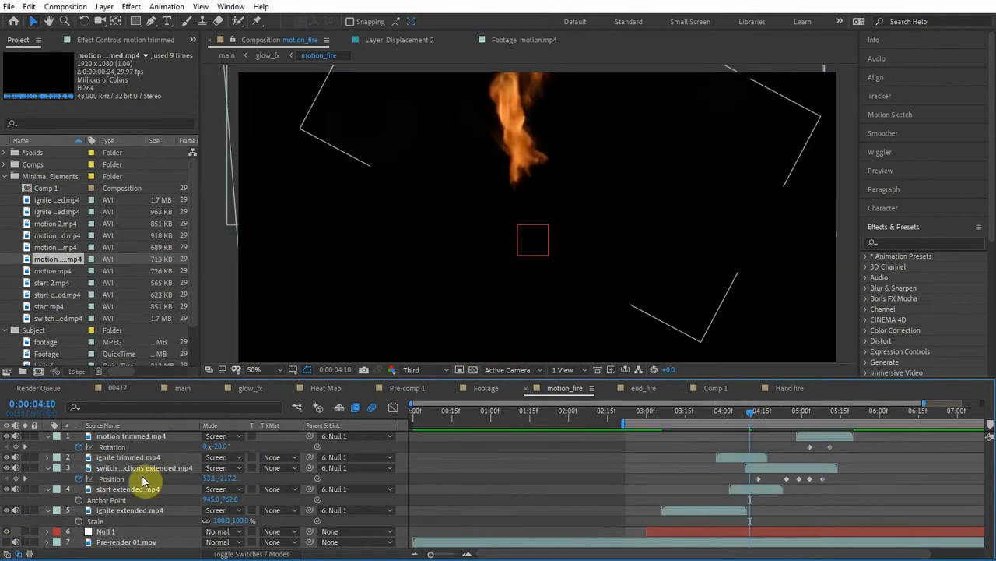
pyautogui.click(155, 458)
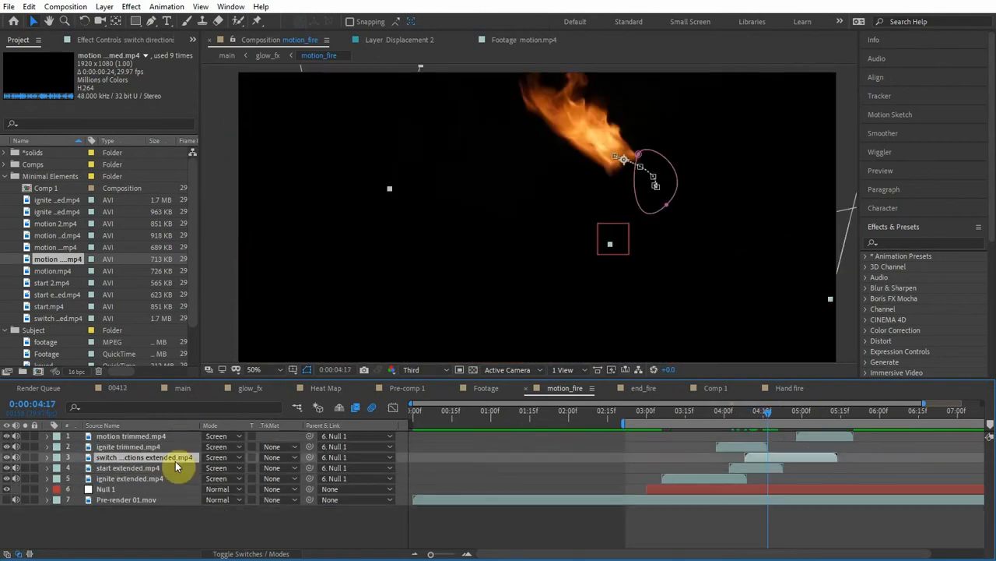
pyautogui.click(12, 461)
pyautogui.click(7, 458)
pyautogui.click(8, 458)
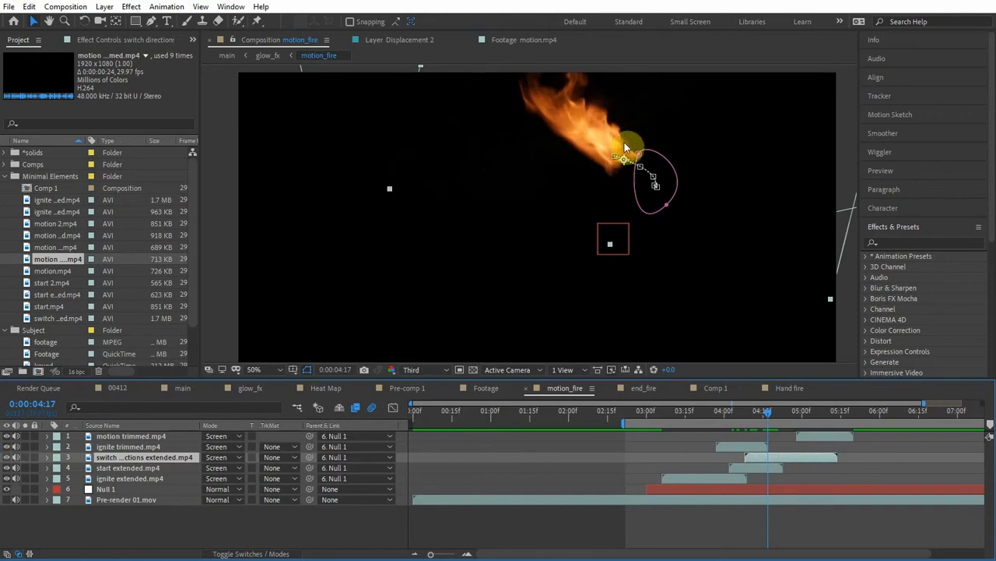
# - Set all five fire layers to the Lighten blending mode and scrub through their overlap around 0:00:04:15 to check the blend
pyautogui.click(131, 437)
pyautogui.keyDown('shift'); pyautogui.click(169, 478); pyautogui.keyUp('shift')
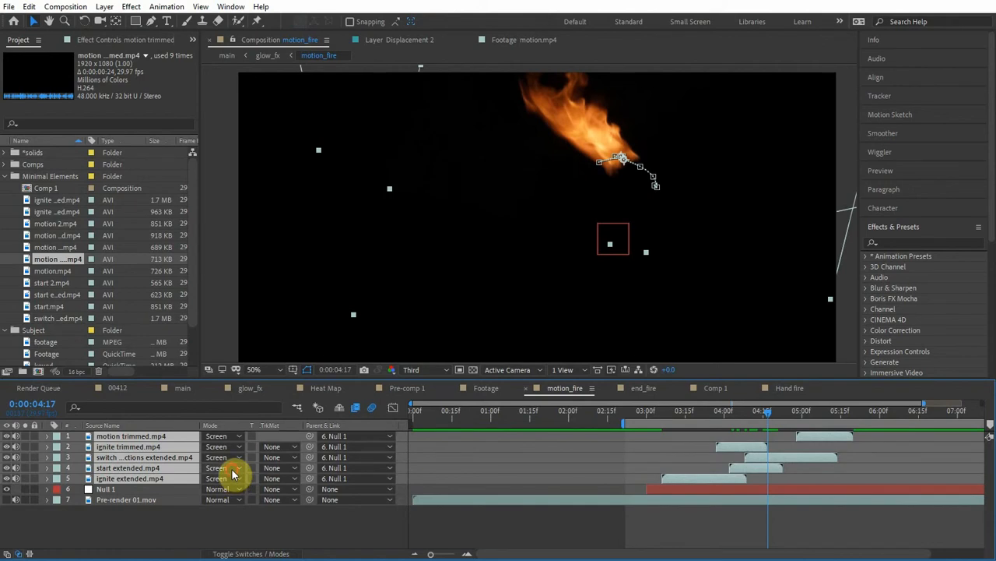
pyautogui.click(232, 474)
pyautogui.click(278, 302)
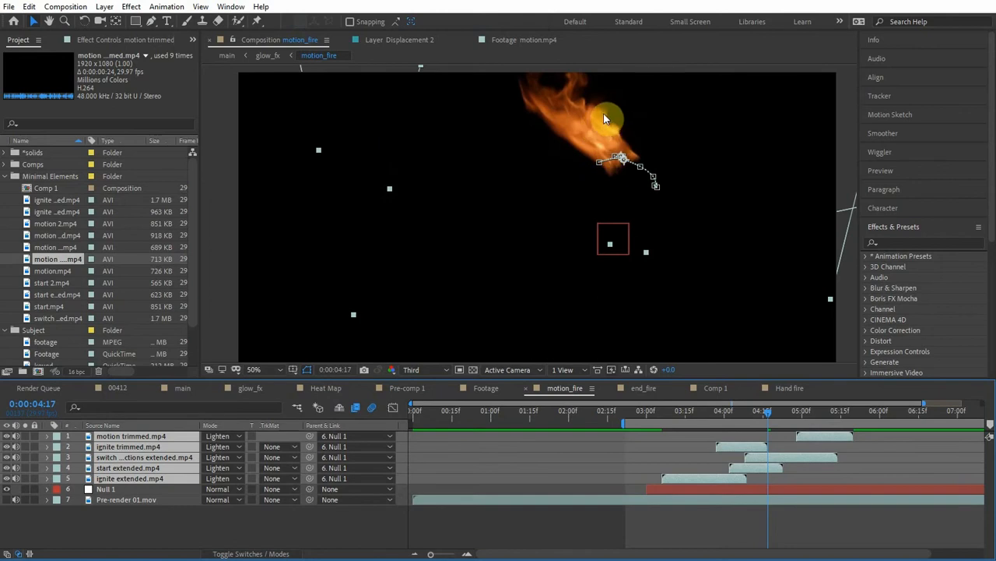
pyautogui.click(761, 419)
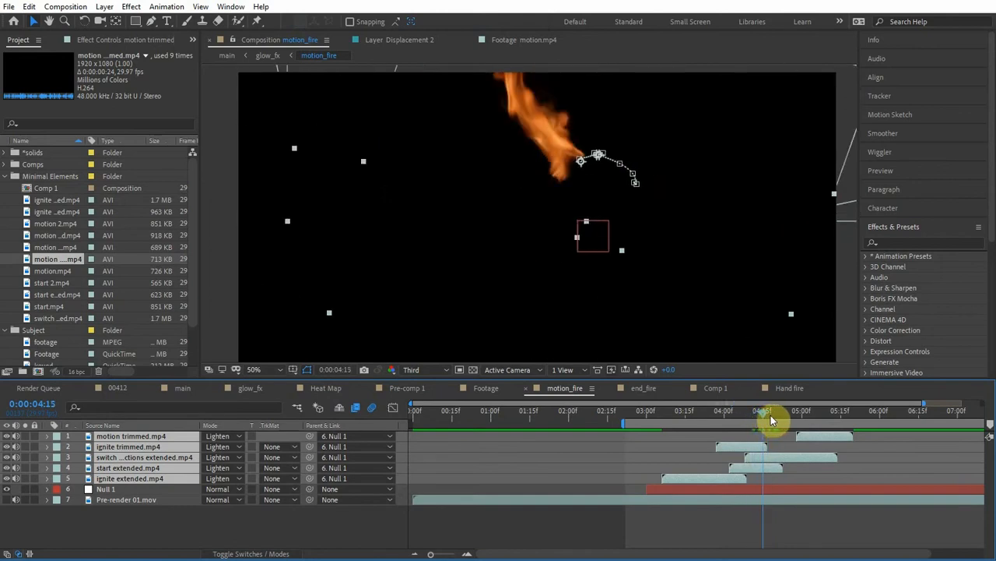
pyautogui.moveTo(771, 420)
pyautogui.mouseDown()
pyautogui.moveTo(711, 418)
pyautogui.moveTo(779, 418)
pyautogui.mouseUp()
pyautogui.click(759, 419)
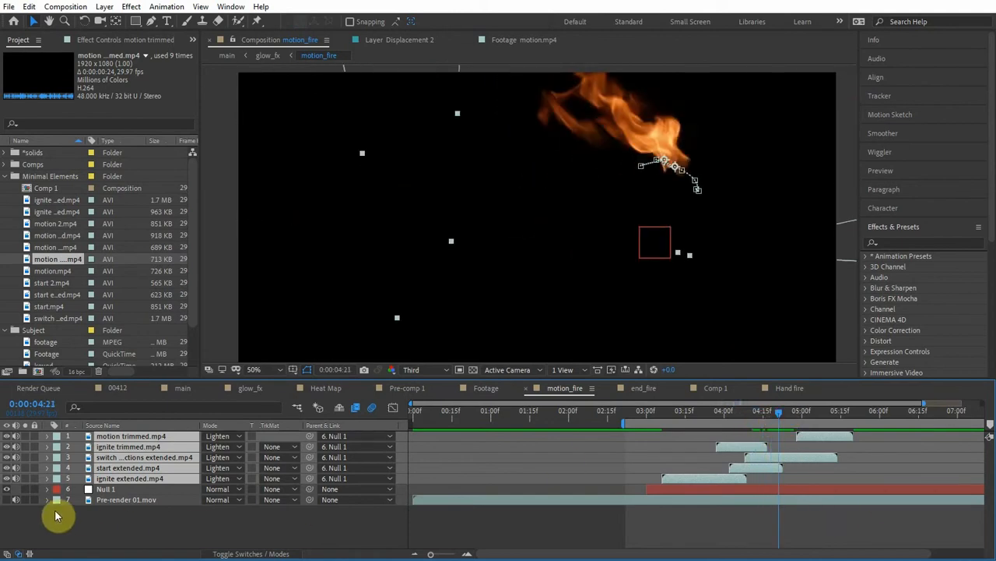
# - Show Pre-render 01.mov again and pre-compose Null 1 with the five fire layers as Pre-comp 2, moving all attributes into it
pyautogui.click(121, 490)
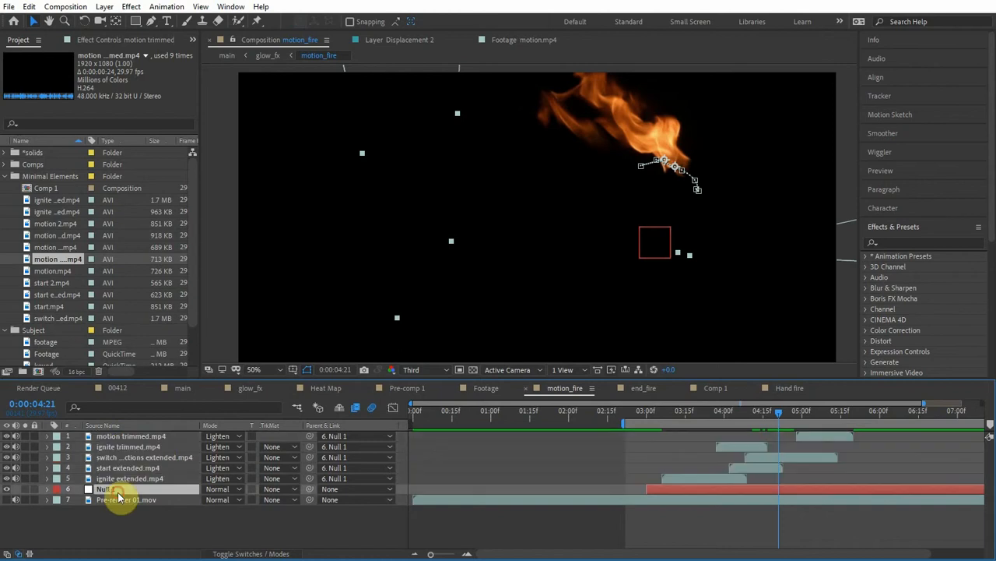
pyautogui.keyDown('shift'); pyautogui.click(137, 438); pyautogui.keyUp('shift')
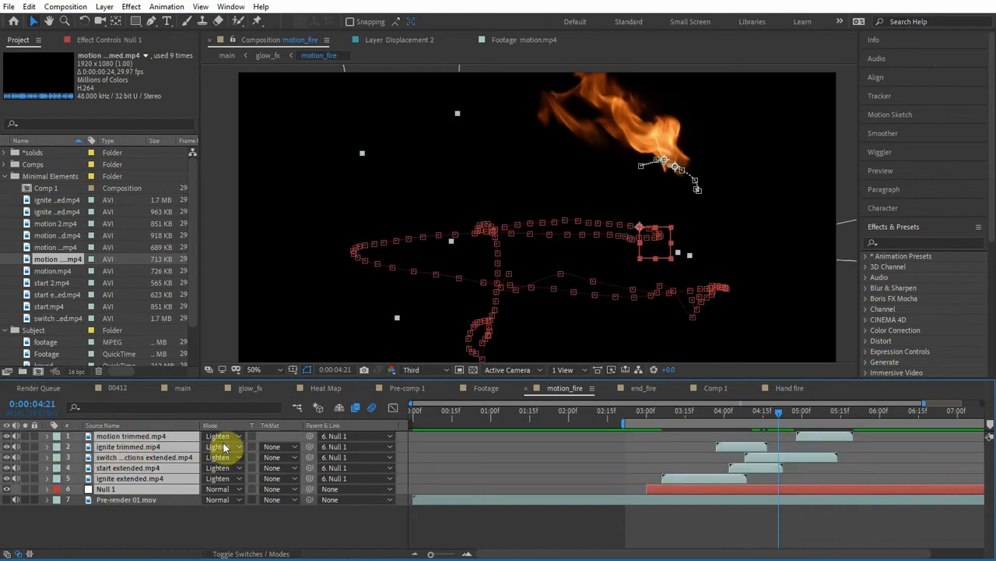
pyautogui.click(8, 499)
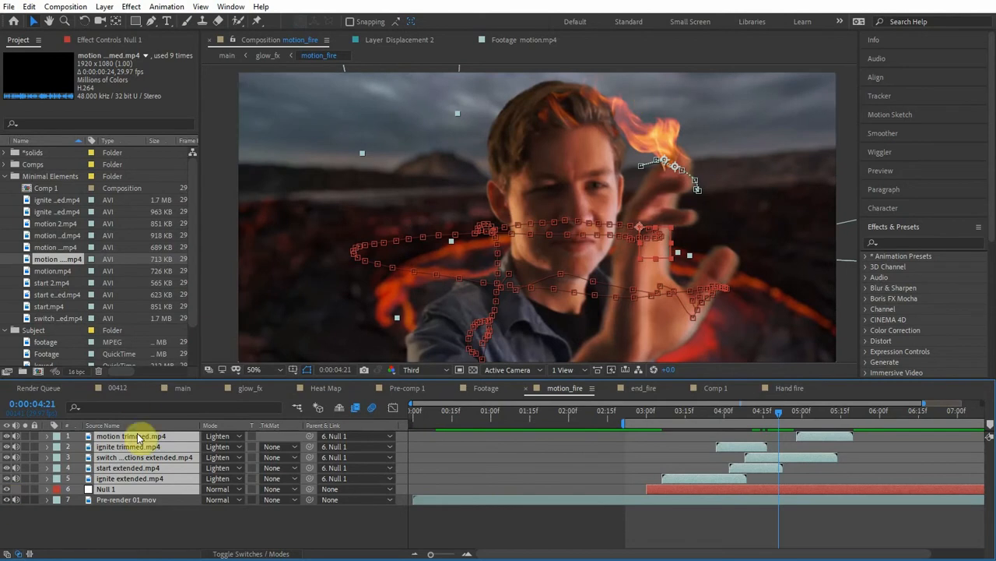
pyautogui.rightClick(151, 453)
pyautogui.click(263, 394)
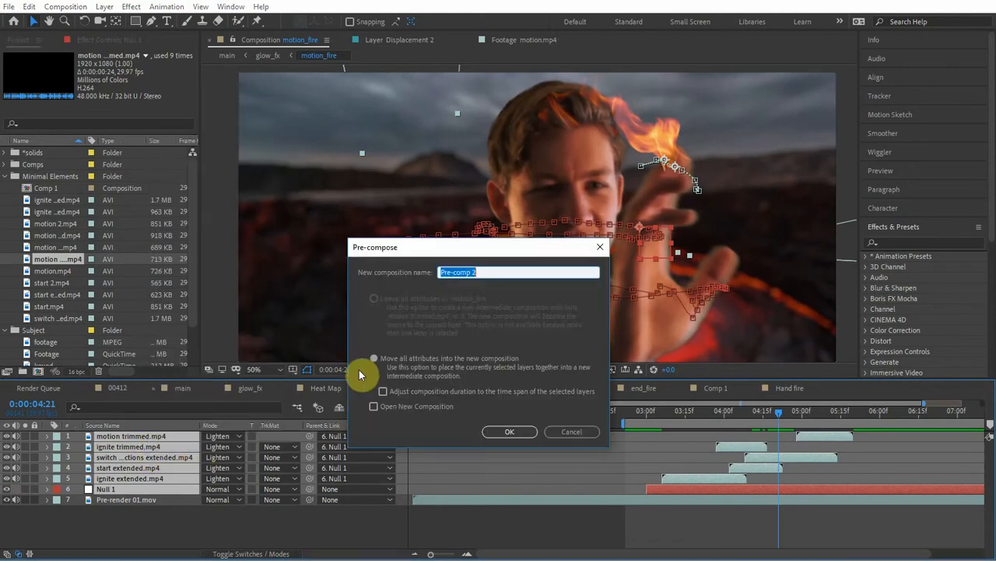
pyautogui.click(421, 360)
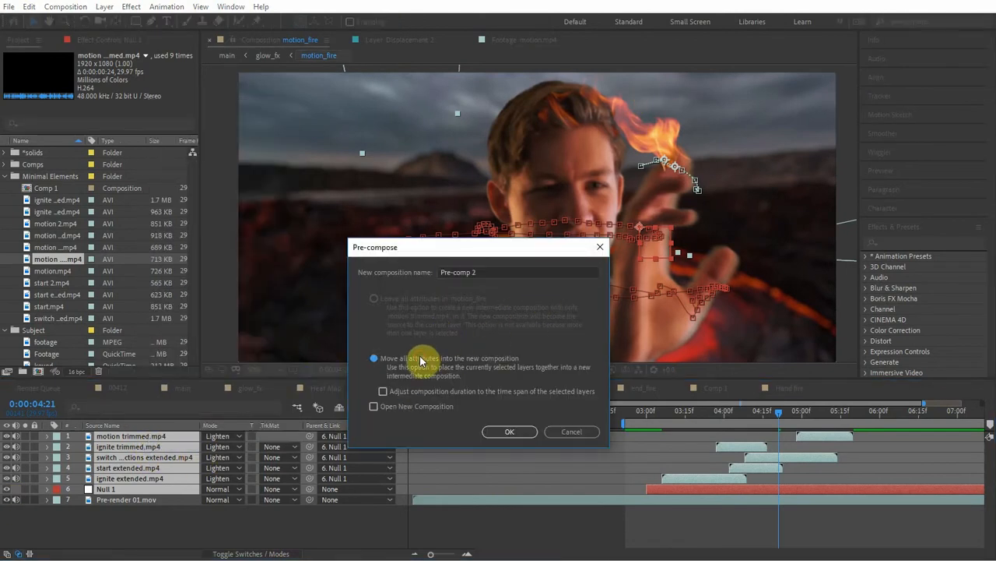
pyautogui.click(510, 432)
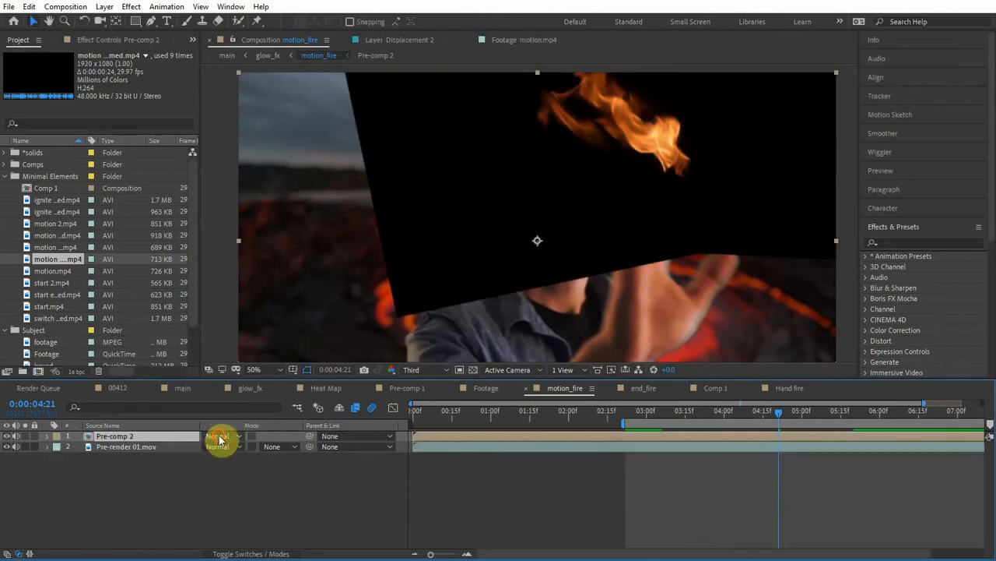
# - Set the Pre-comp 2 layer to Screen mode and open the precomp to view the fire layers inside
pyautogui.click(221, 437)
pyautogui.click(268, 314)
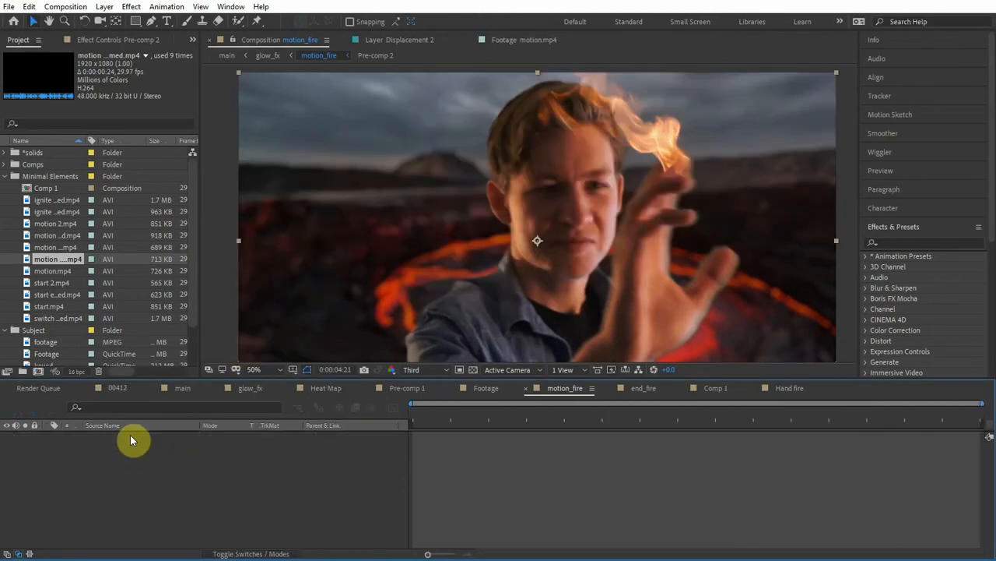
pyautogui.doubleClick(129, 438)
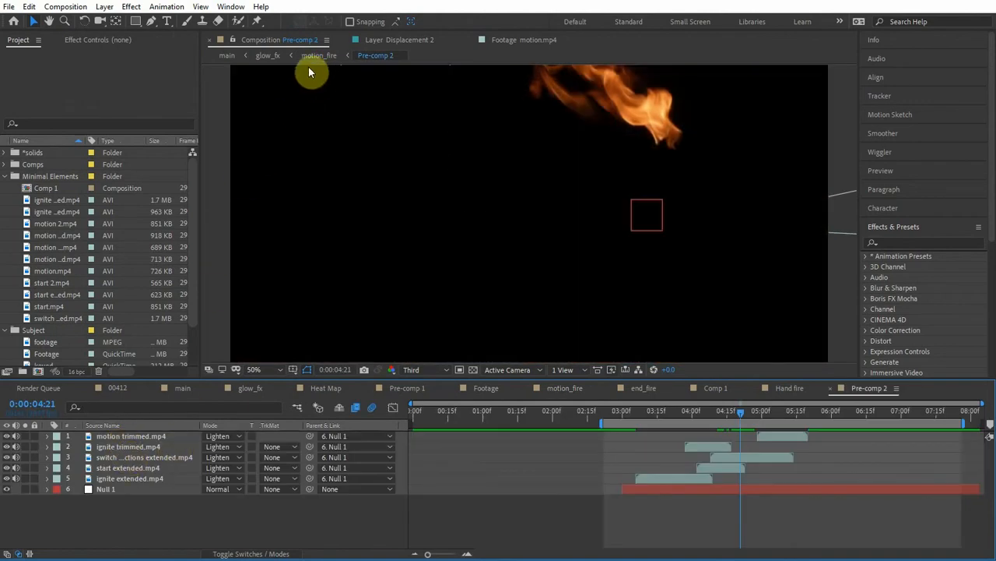
pyautogui.click(308, 59)
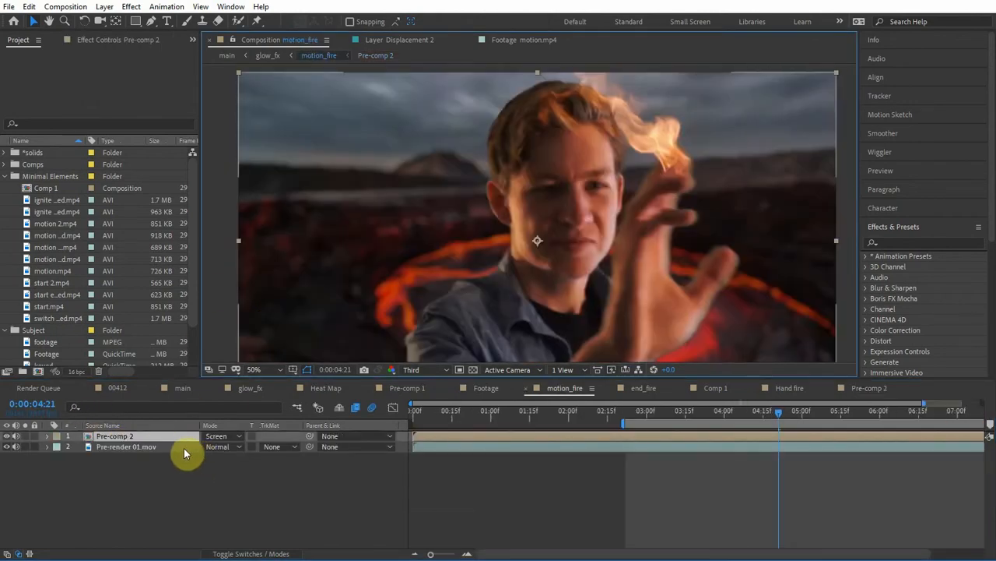
pyautogui.doubleClick(150, 435)
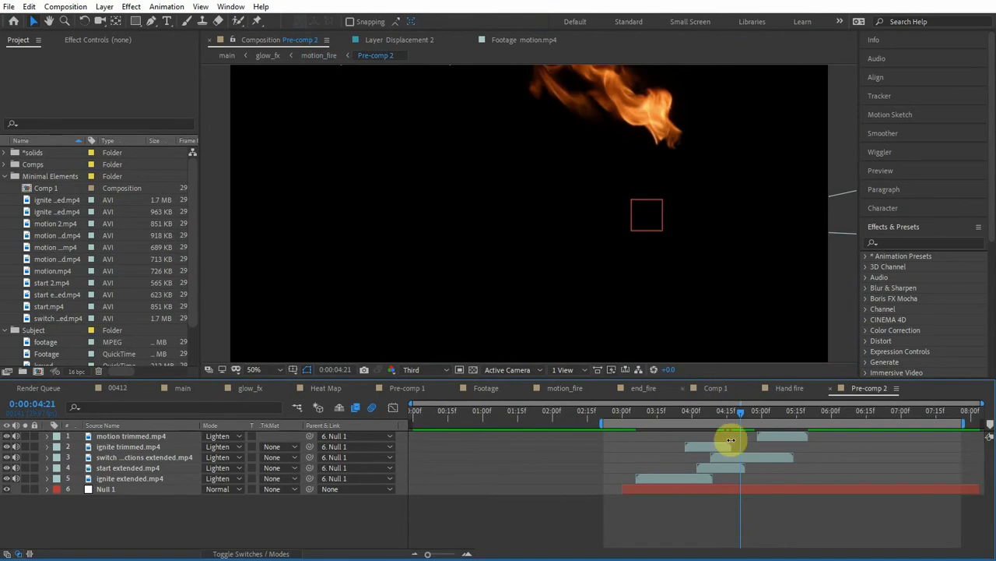
# - Copy Pre-render 01.mov from motion_fire into Pre-comp 2 as the bottom layer and make it visible
pyautogui.click(321, 58)
pyautogui.click(132, 446)
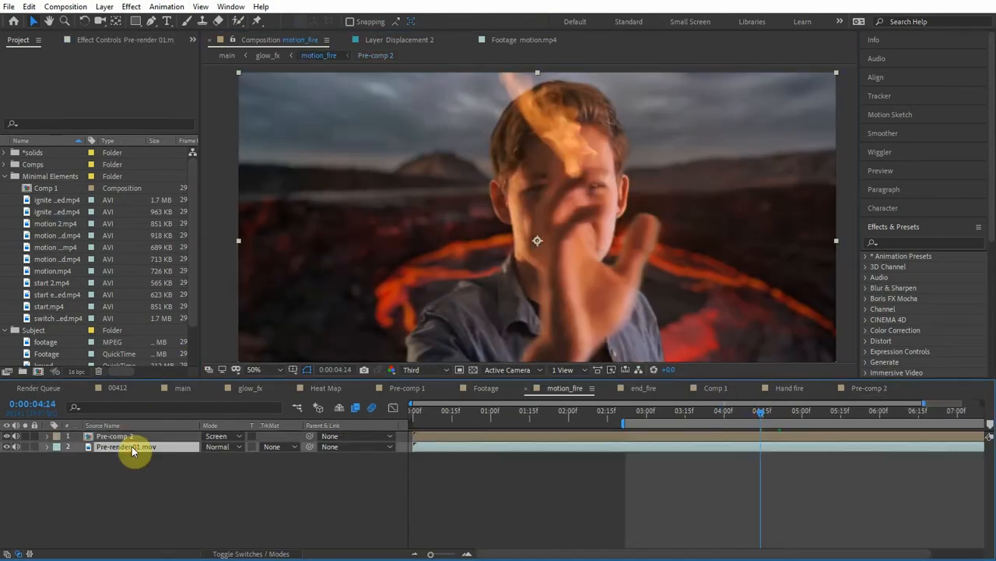
pyautogui.click(123, 437)
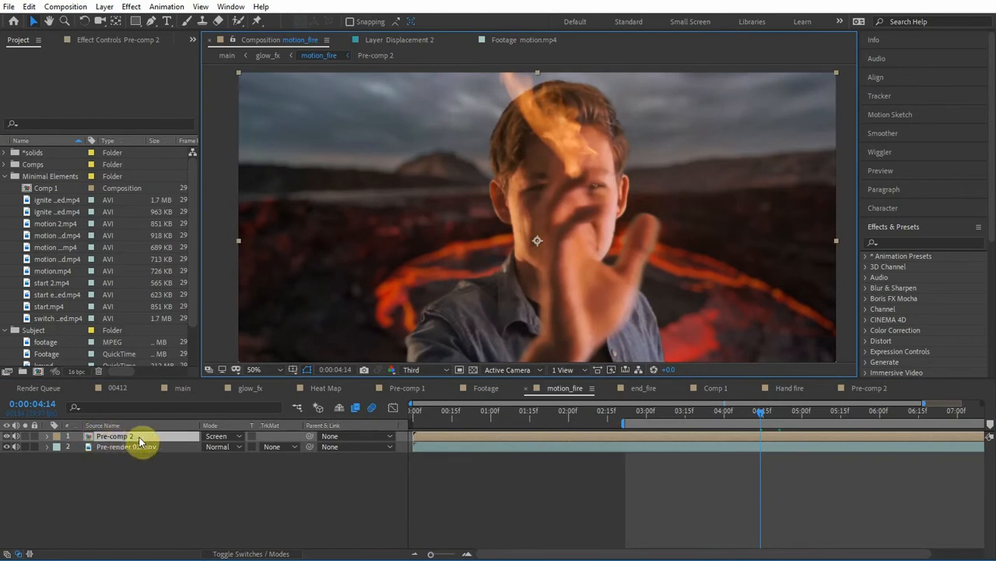
pyautogui.doubleClick(127, 437)
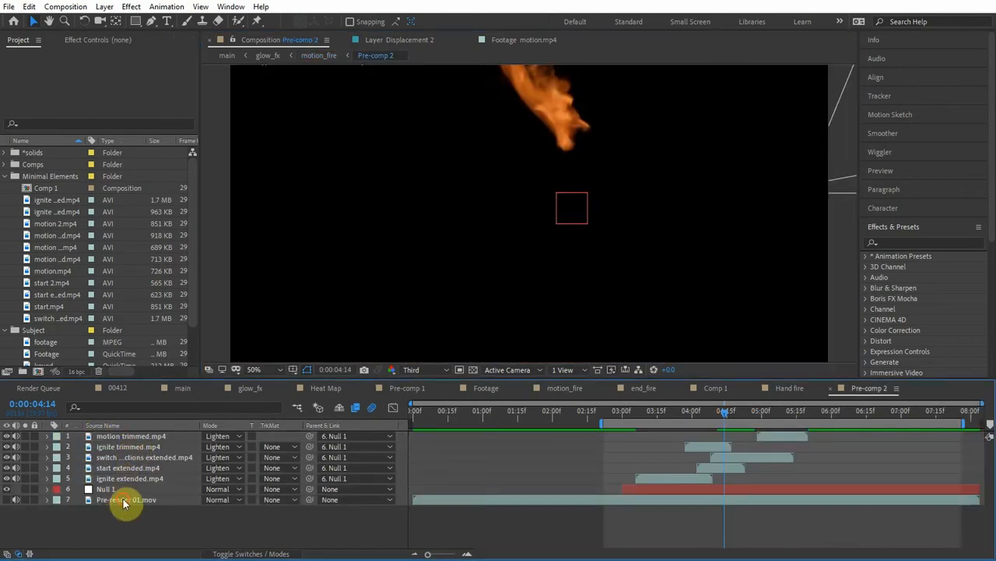
pyautogui.click(7, 499)
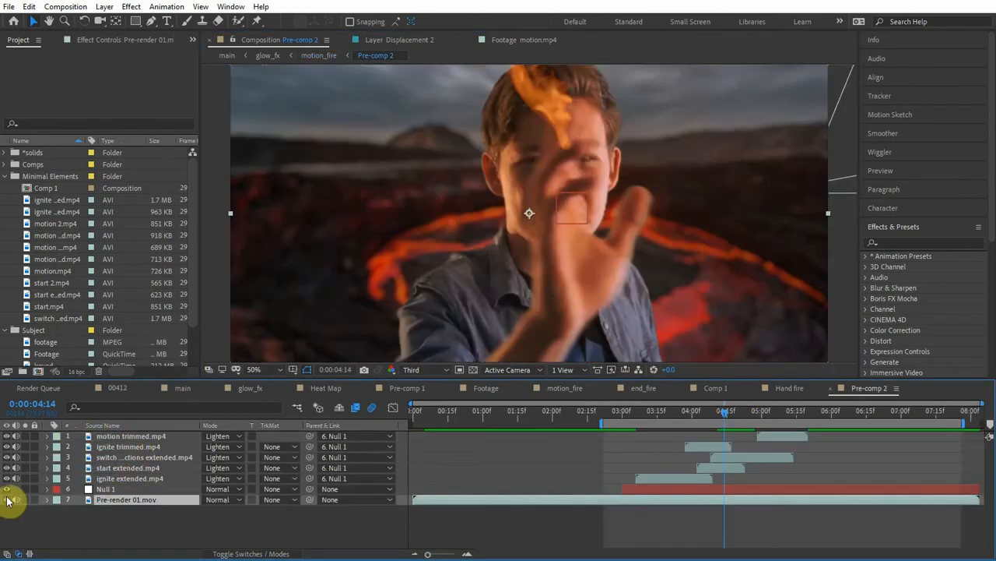
# - Make Pre-render 01.mov a guide layer in Pre-comp 2, leave it visible, and return to the motion_fire composition
pyautogui.rightClick(145, 499)
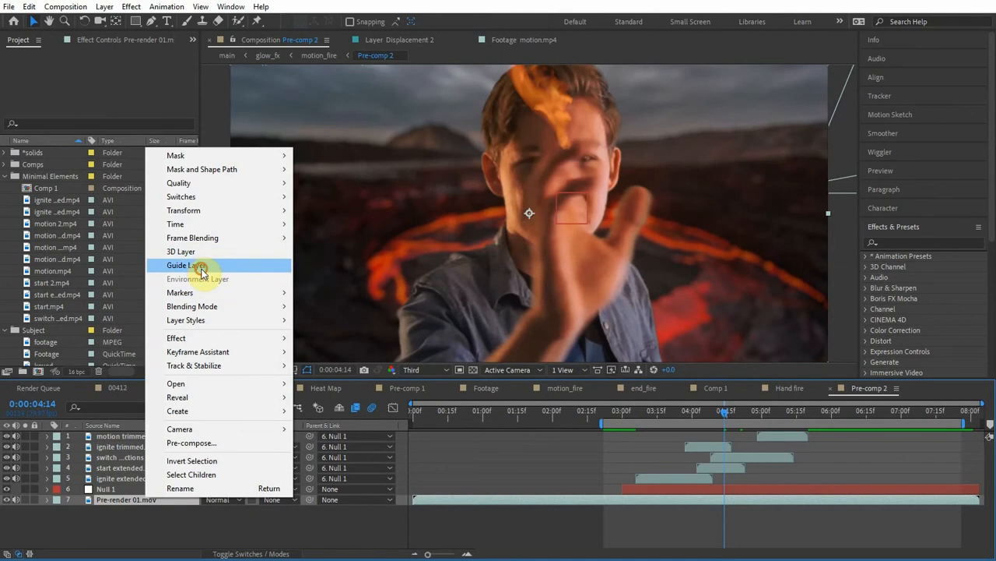
pyautogui.click(187, 266)
pyautogui.click(6, 499)
pyautogui.click(6, 499)
pyautogui.click(6, 499)
pyautogui.click(7, 499)
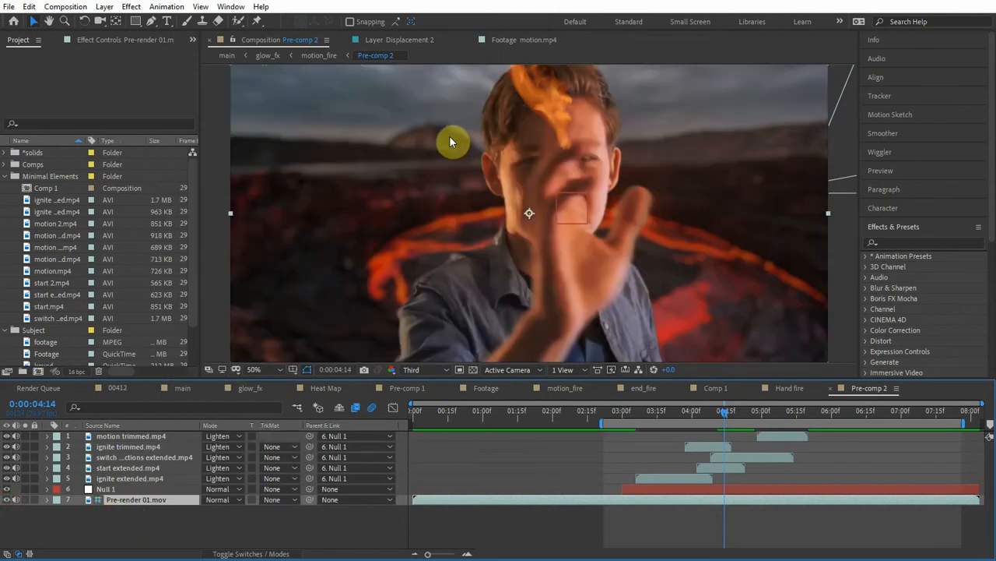
pyautogui.click(329, 56)
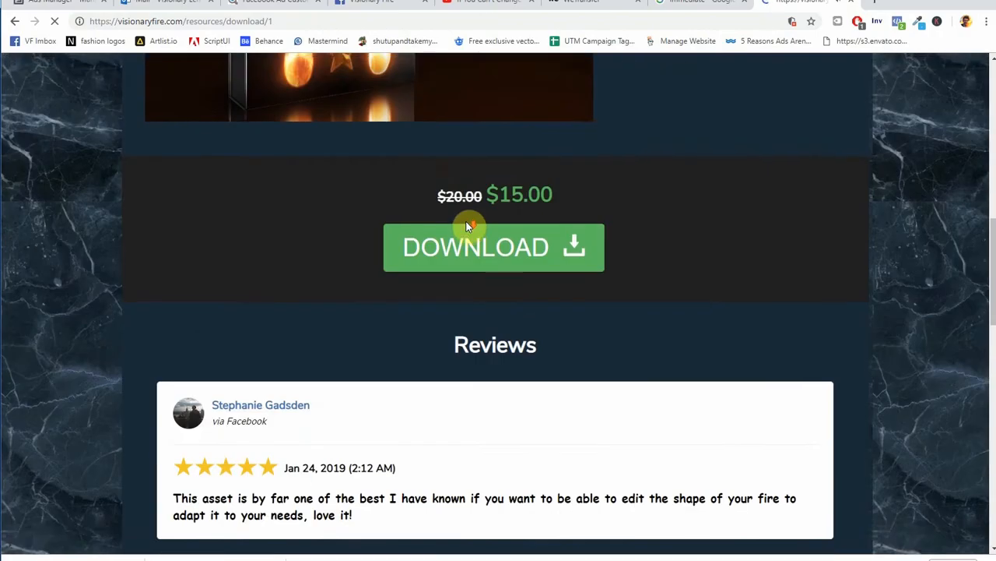
# - Switch to the web browser and open the review form below the reviews on the asset's download page
pyautogui.scroll(-13, 468, 225)
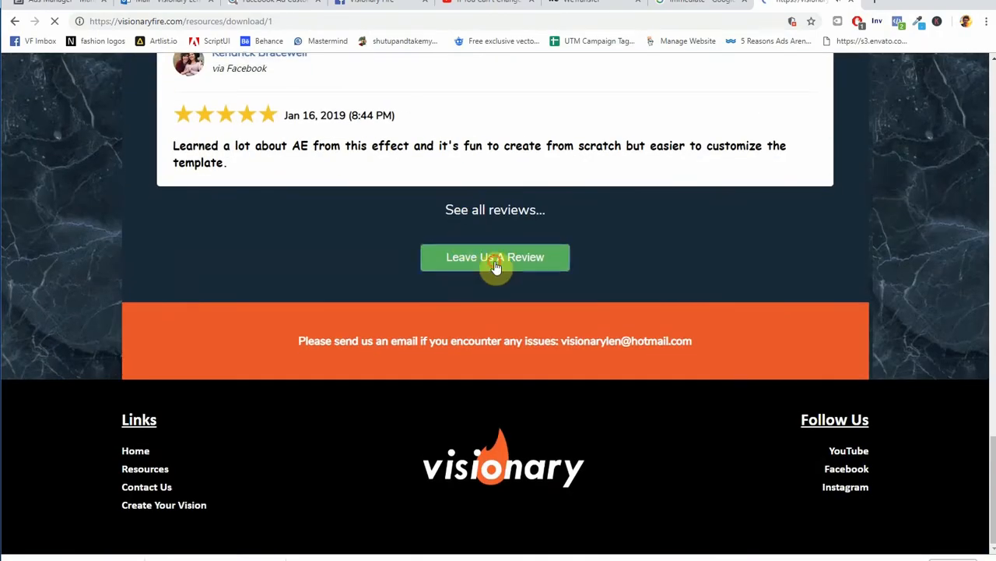
pyautogui.click(495, 259)
# - Load visionaryfire.com and open the Fire Simulation Template Pack from its Resources page
pyautogui.click(191, 21)
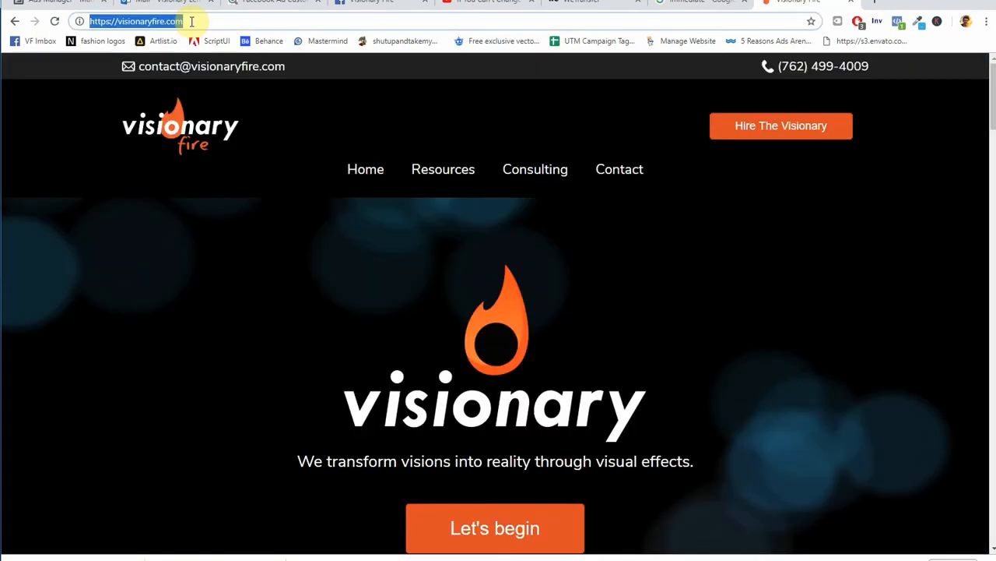
pyautogui.click(190, 21)
pyautogui.press('Return')
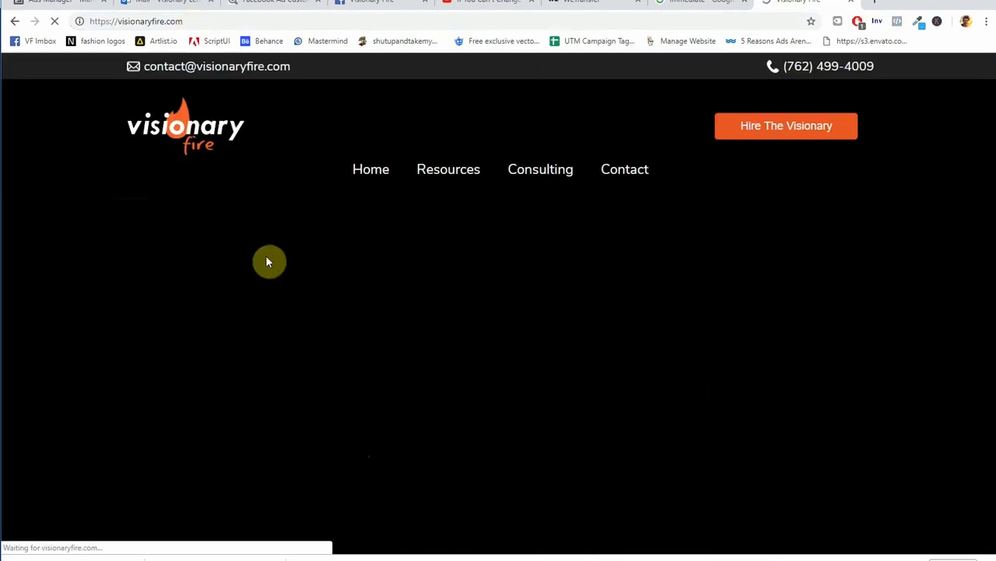
pyautogui.scroll(-1, 330, 231)
pyautogui.scroll(1, 374, 202)
pyautogui.click(428, 174)
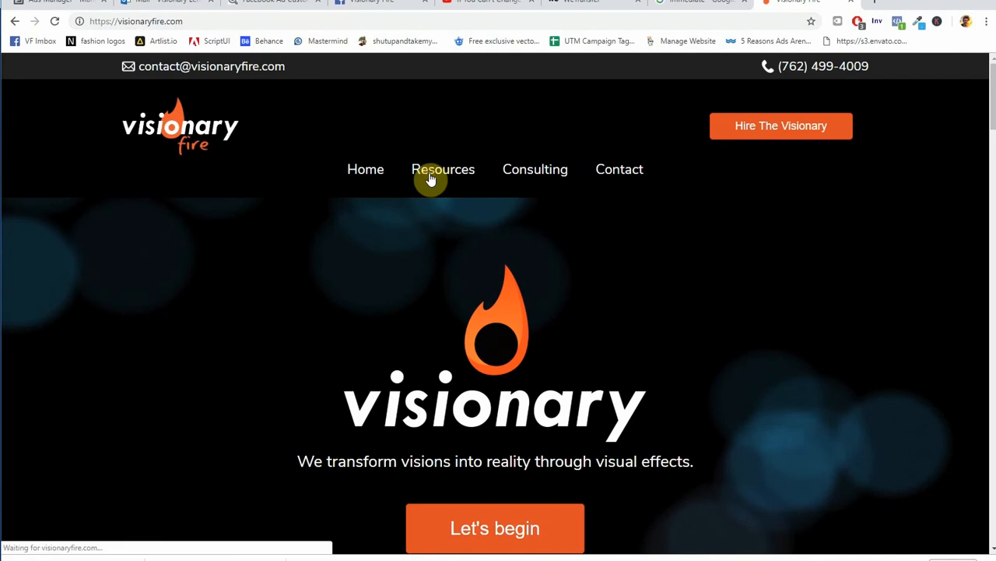
pyautogui.scroll(-5, 428, 237)
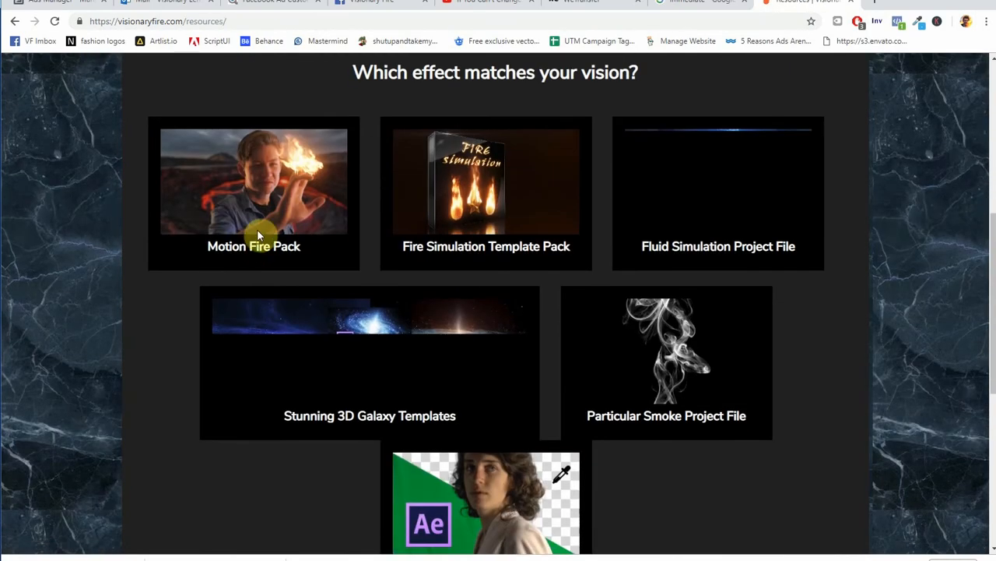
pyautogui.click(466, 220)
# - Open the Leave Us A Review form at the end of the pack's page and choose the Facebook log-in
pyautogui.scroll(-12, 465, 226)
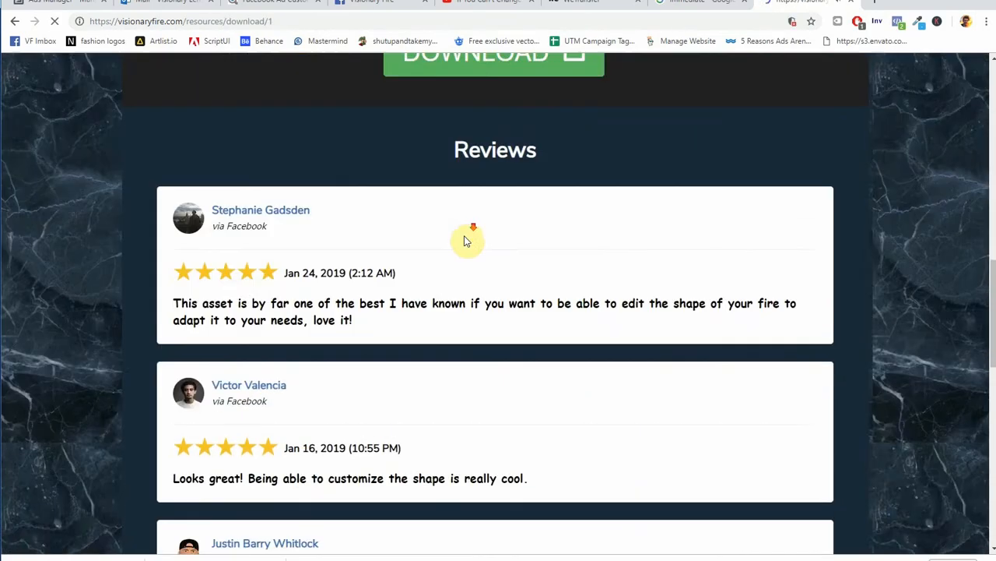
pyautogui.scroll(-2, 465, 242)
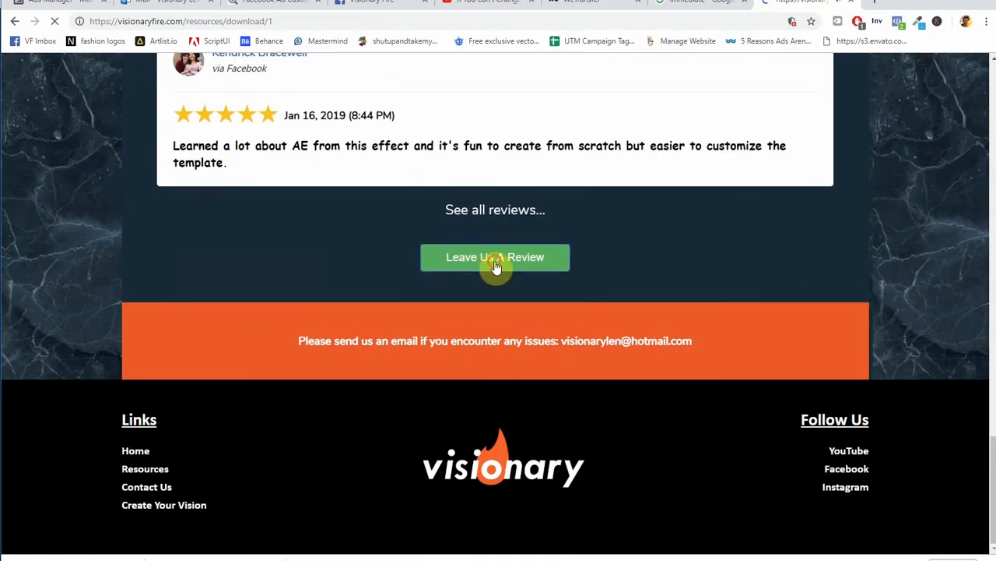
pyautogui.click(495, 265)
pyautogui.scroll(-1, 498, 289)
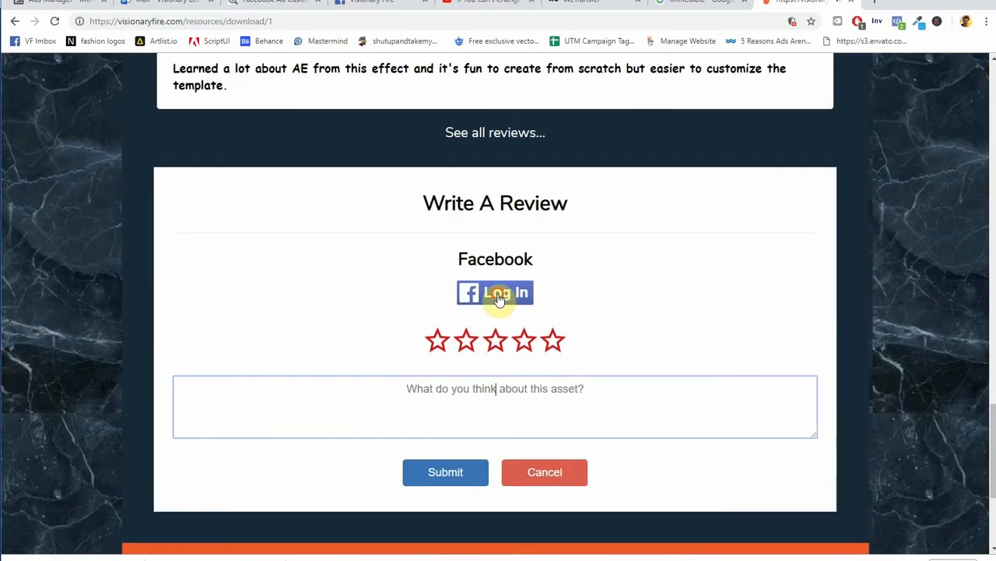
pyautogui.click(500, 299)
pyautogui.click(807, 289)
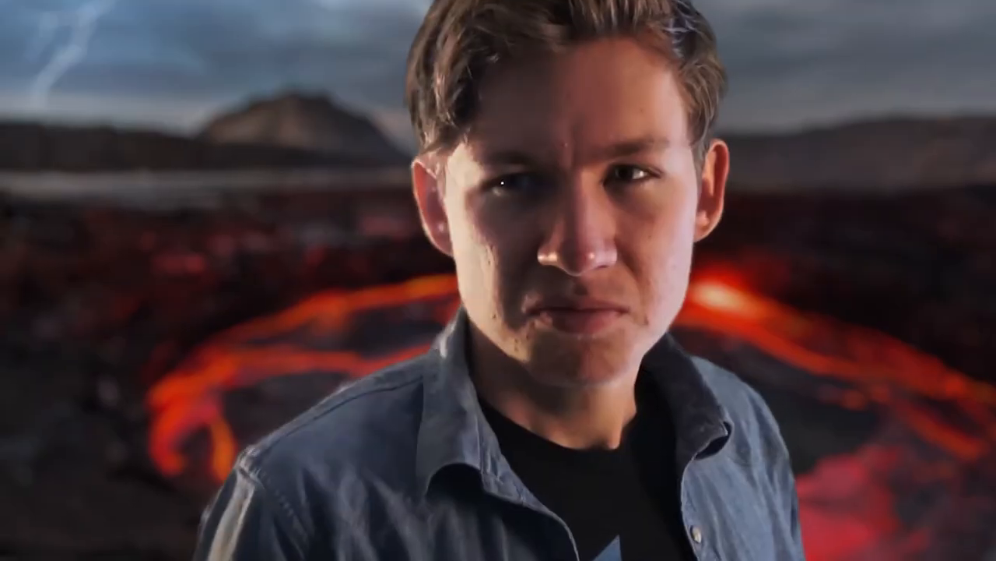